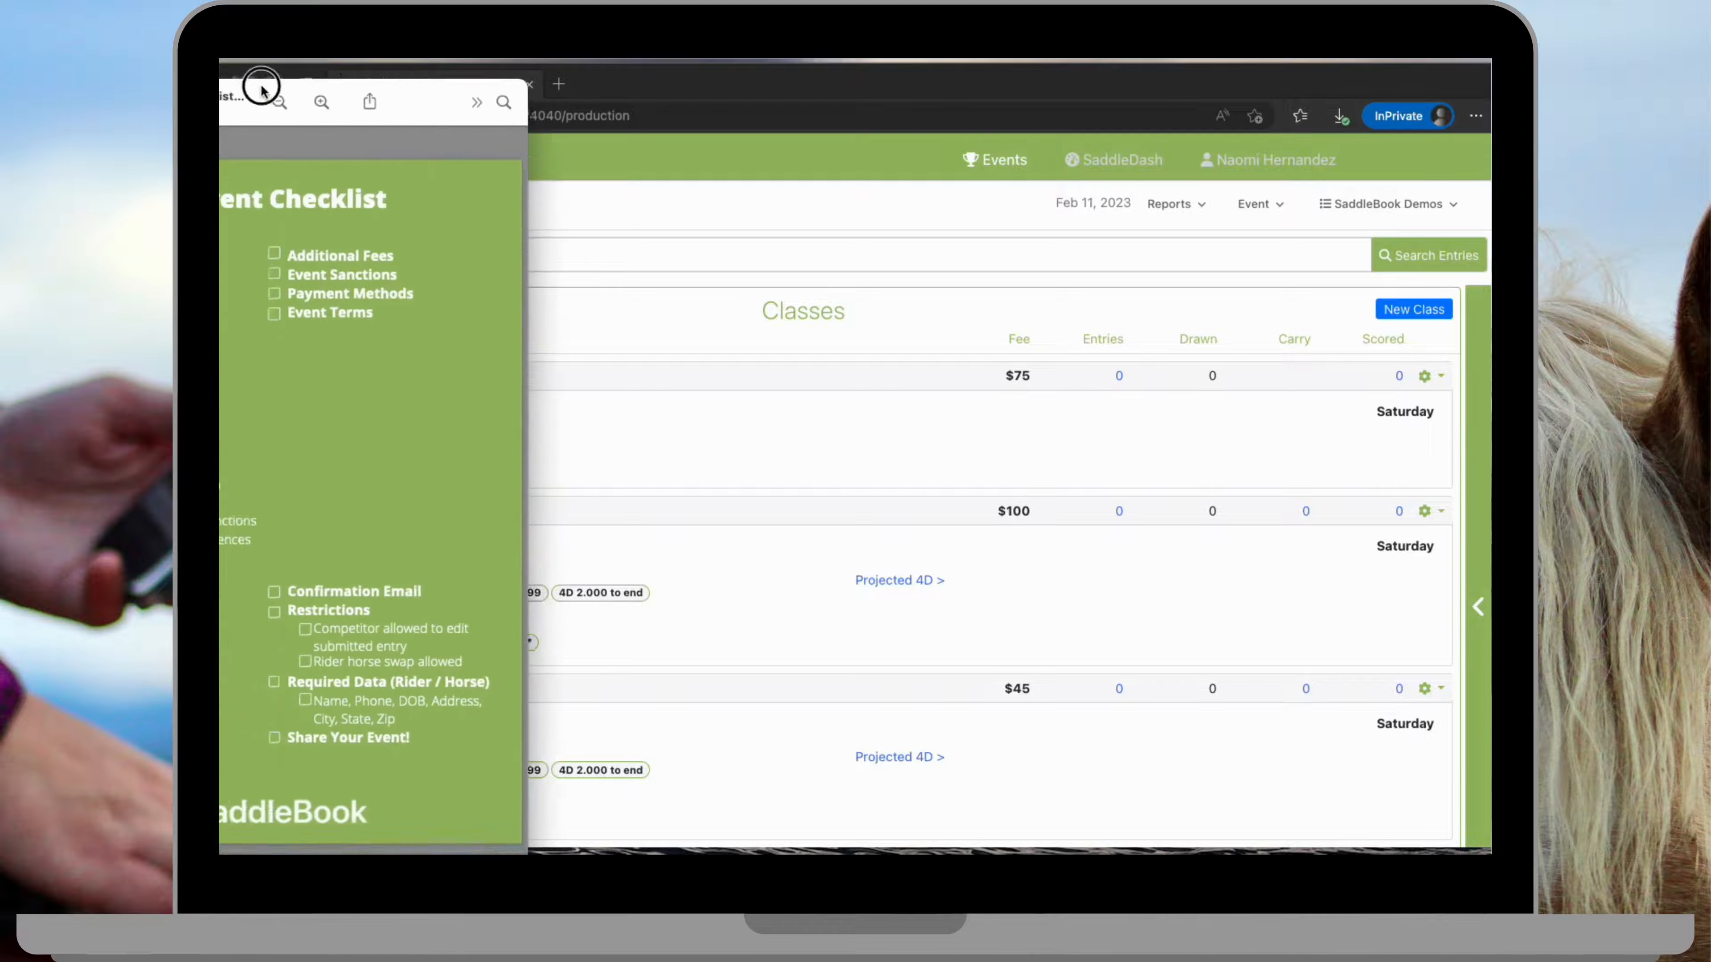
- Close the New Event Checklist document and open the event profile settings for Event Profile Demo
drag(403, 86, 524, 88)
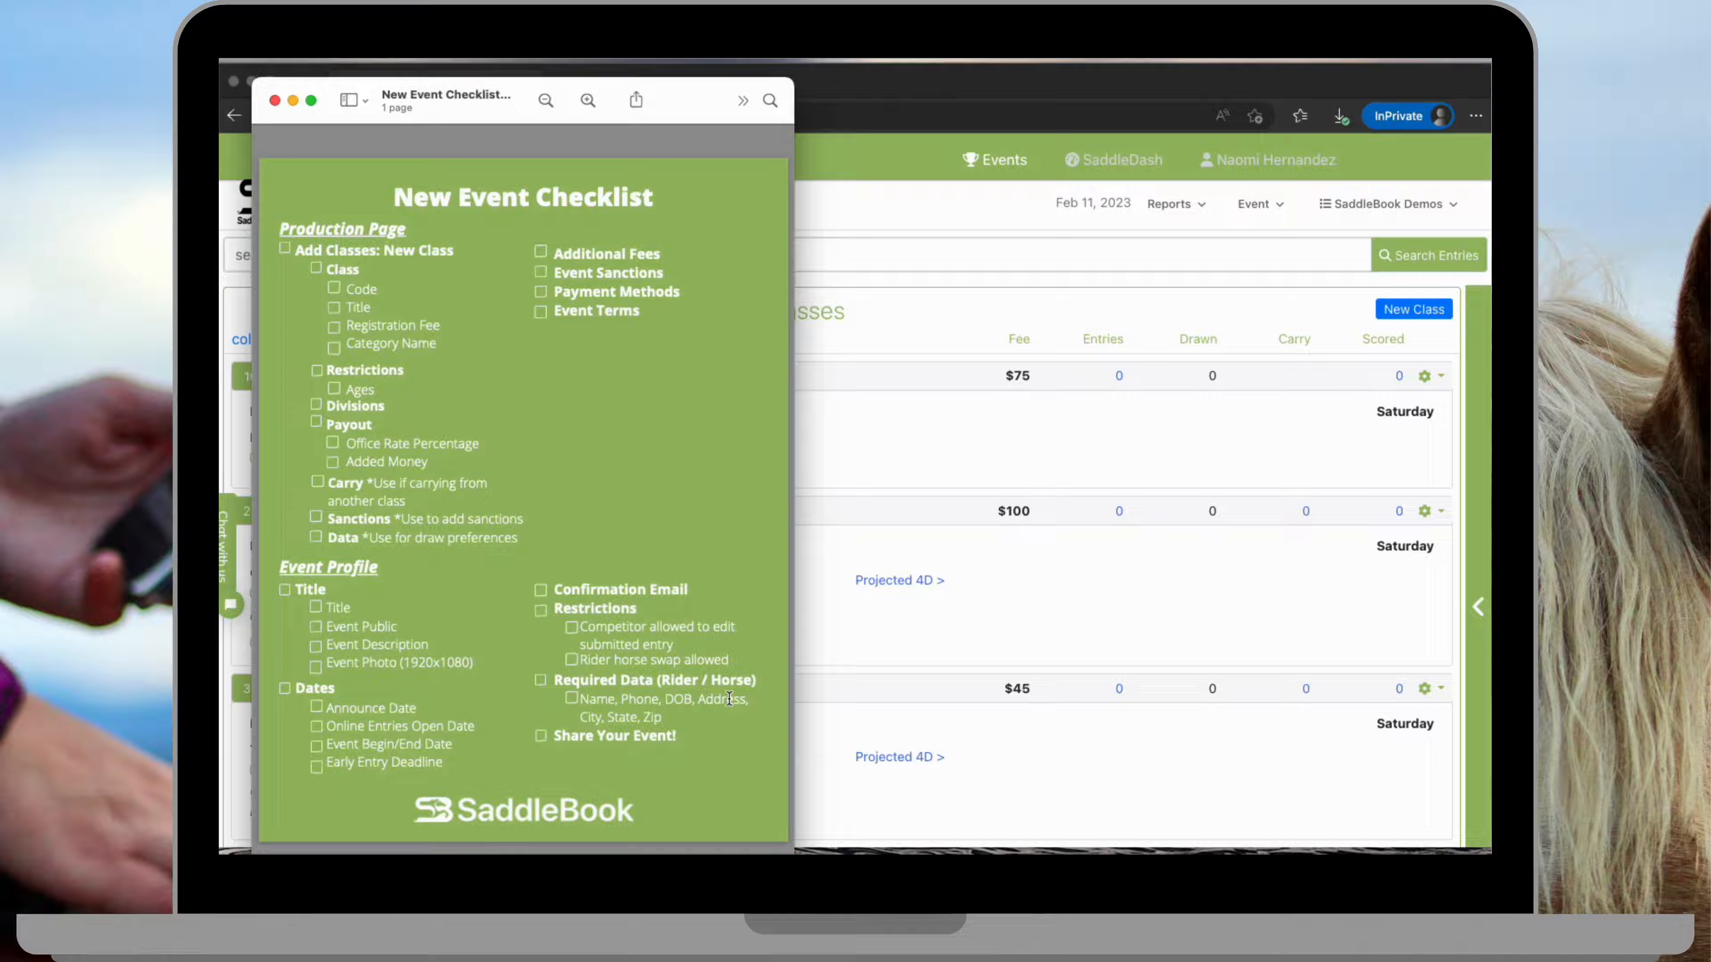
click(274, 100)
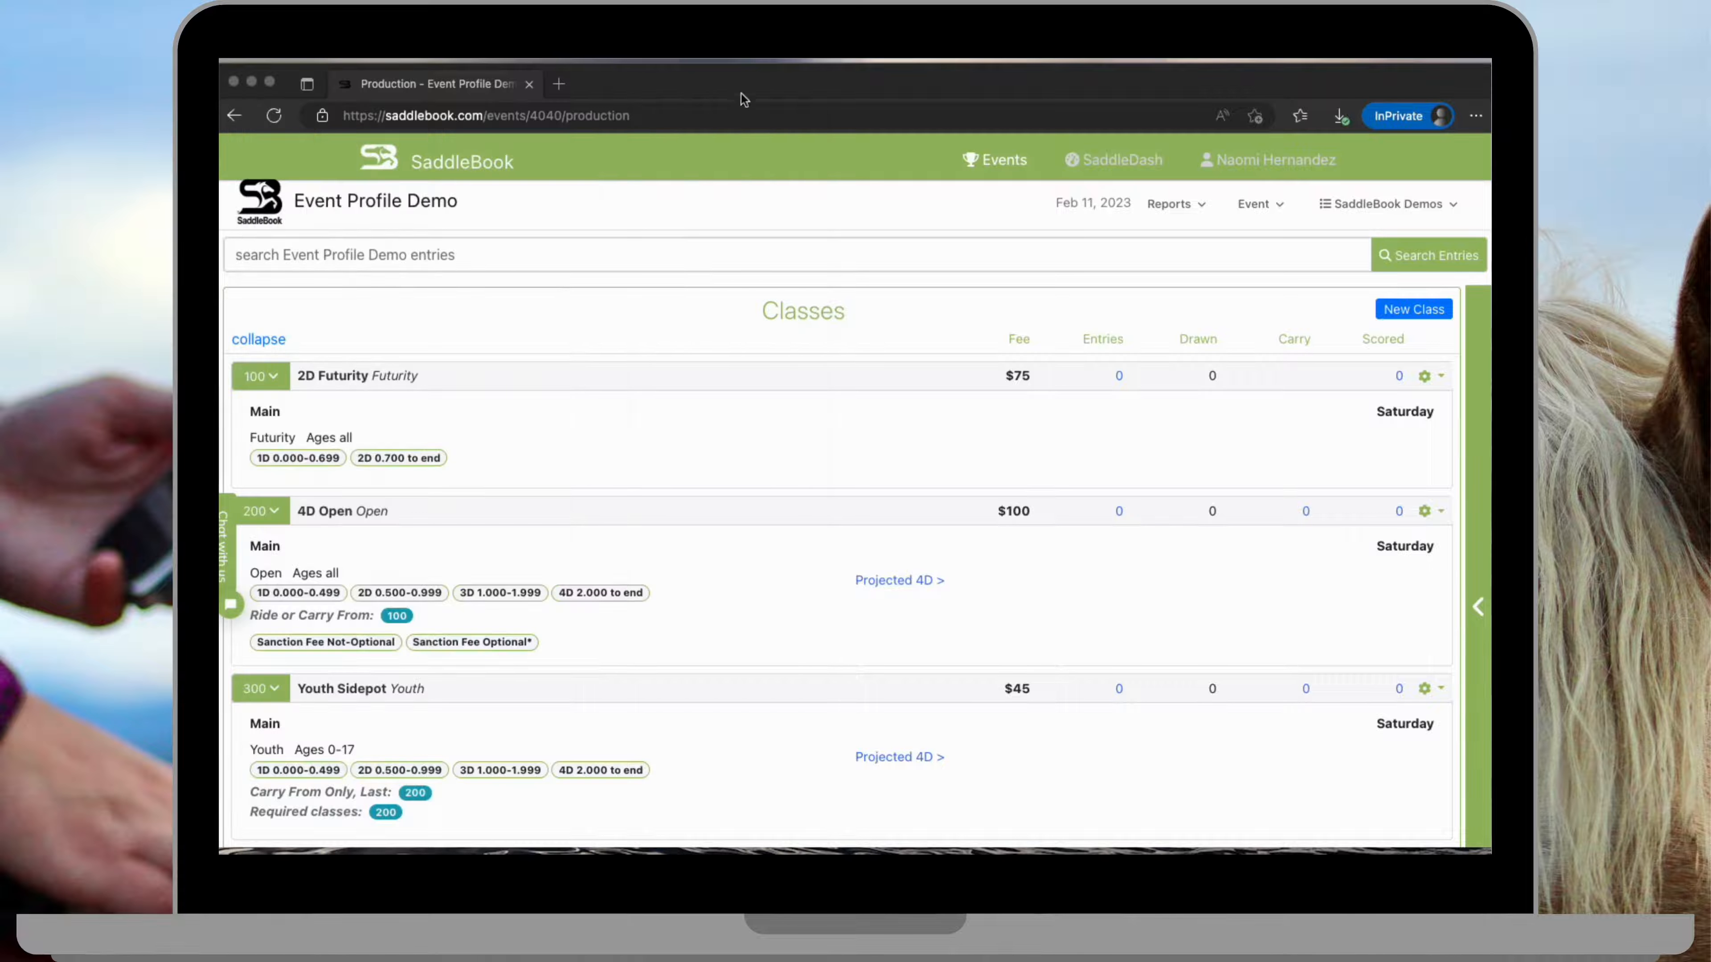
click(1265, 209)
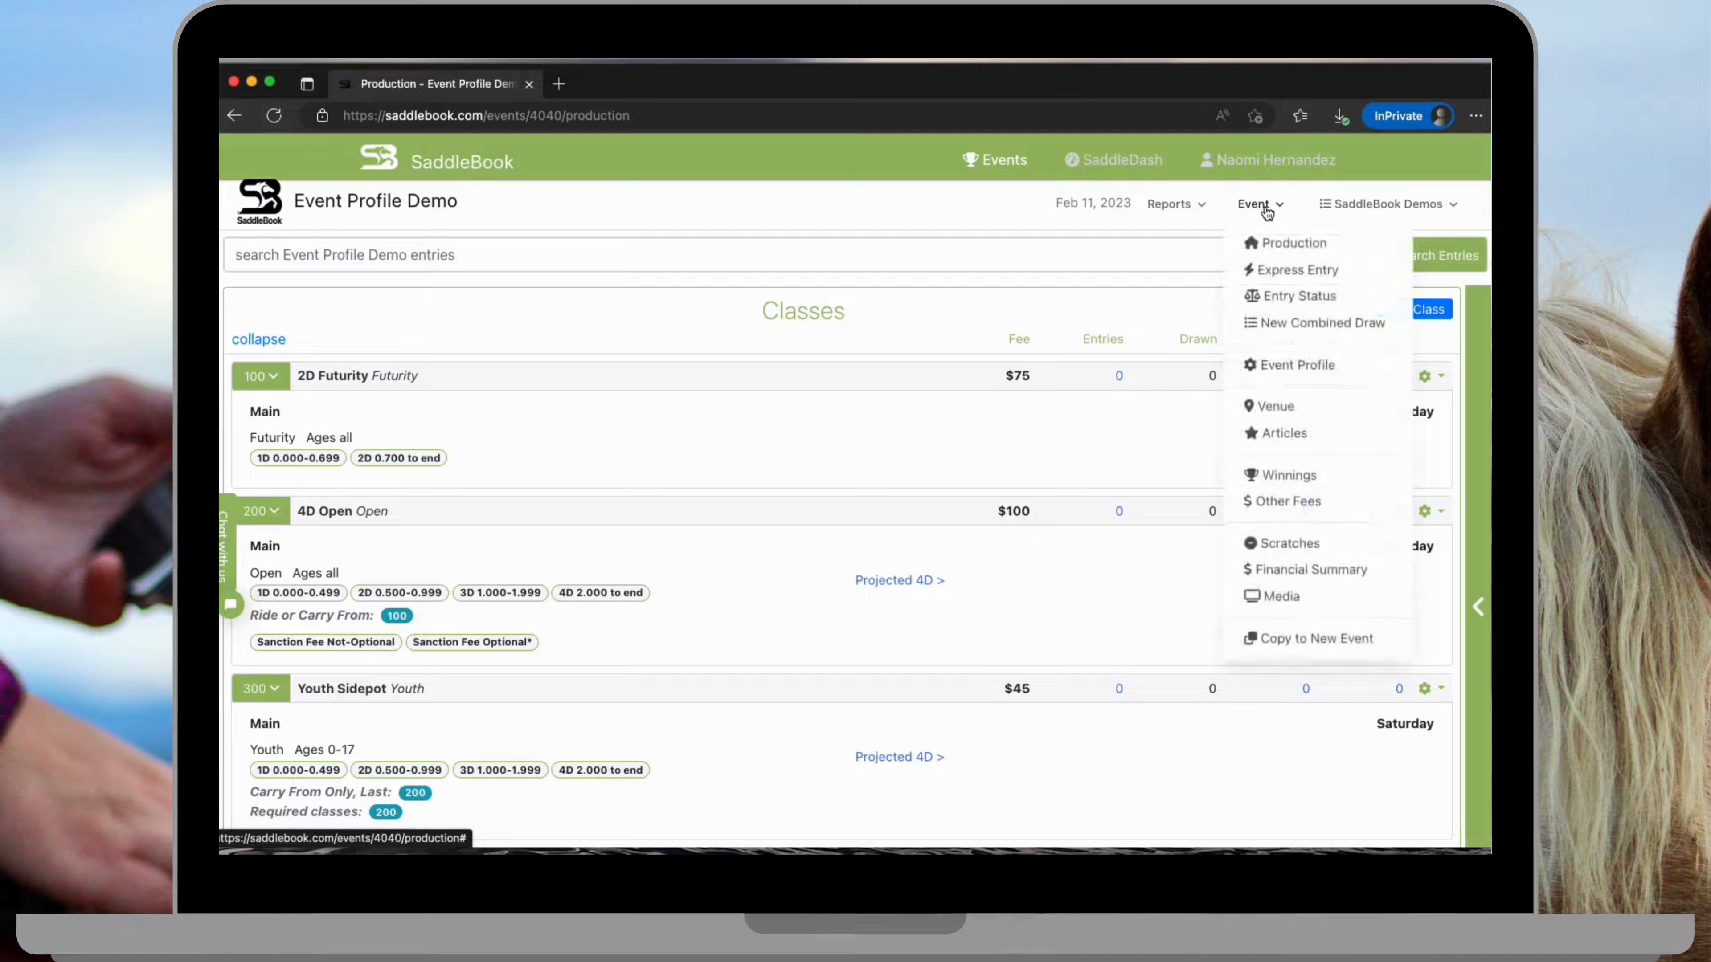
click(1296, 368)
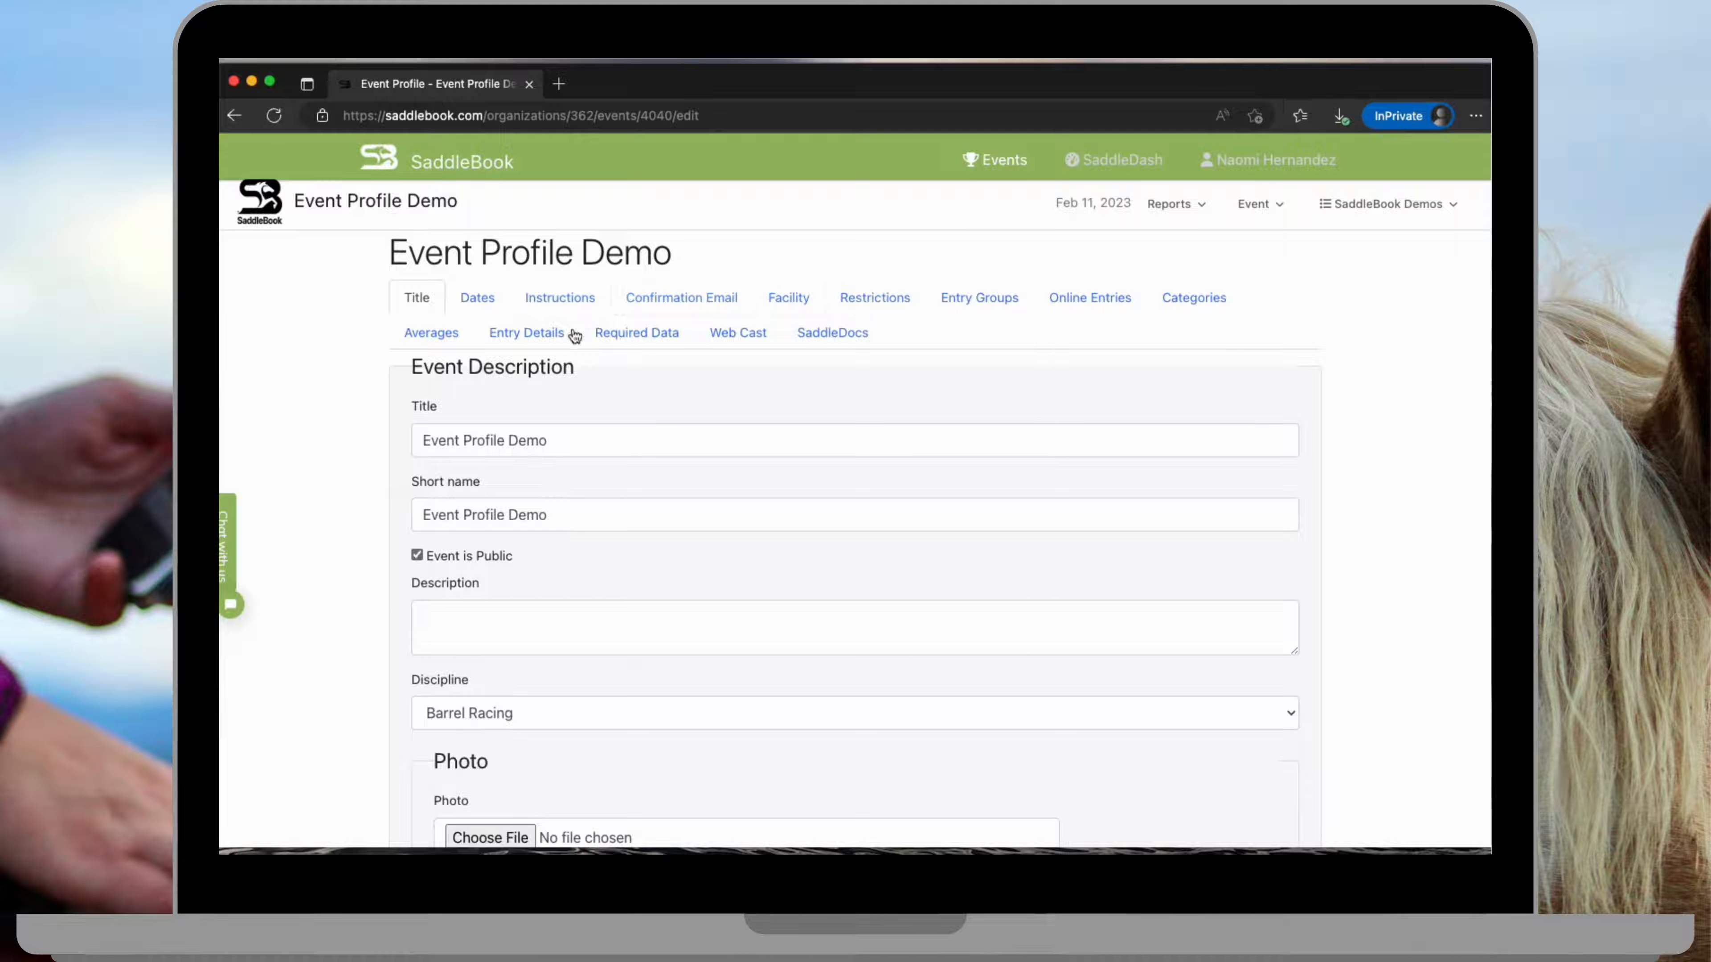
- Examine the event profile's sections, its title and description fields, and the option to update the event
scroll(949, 396, down, 6)
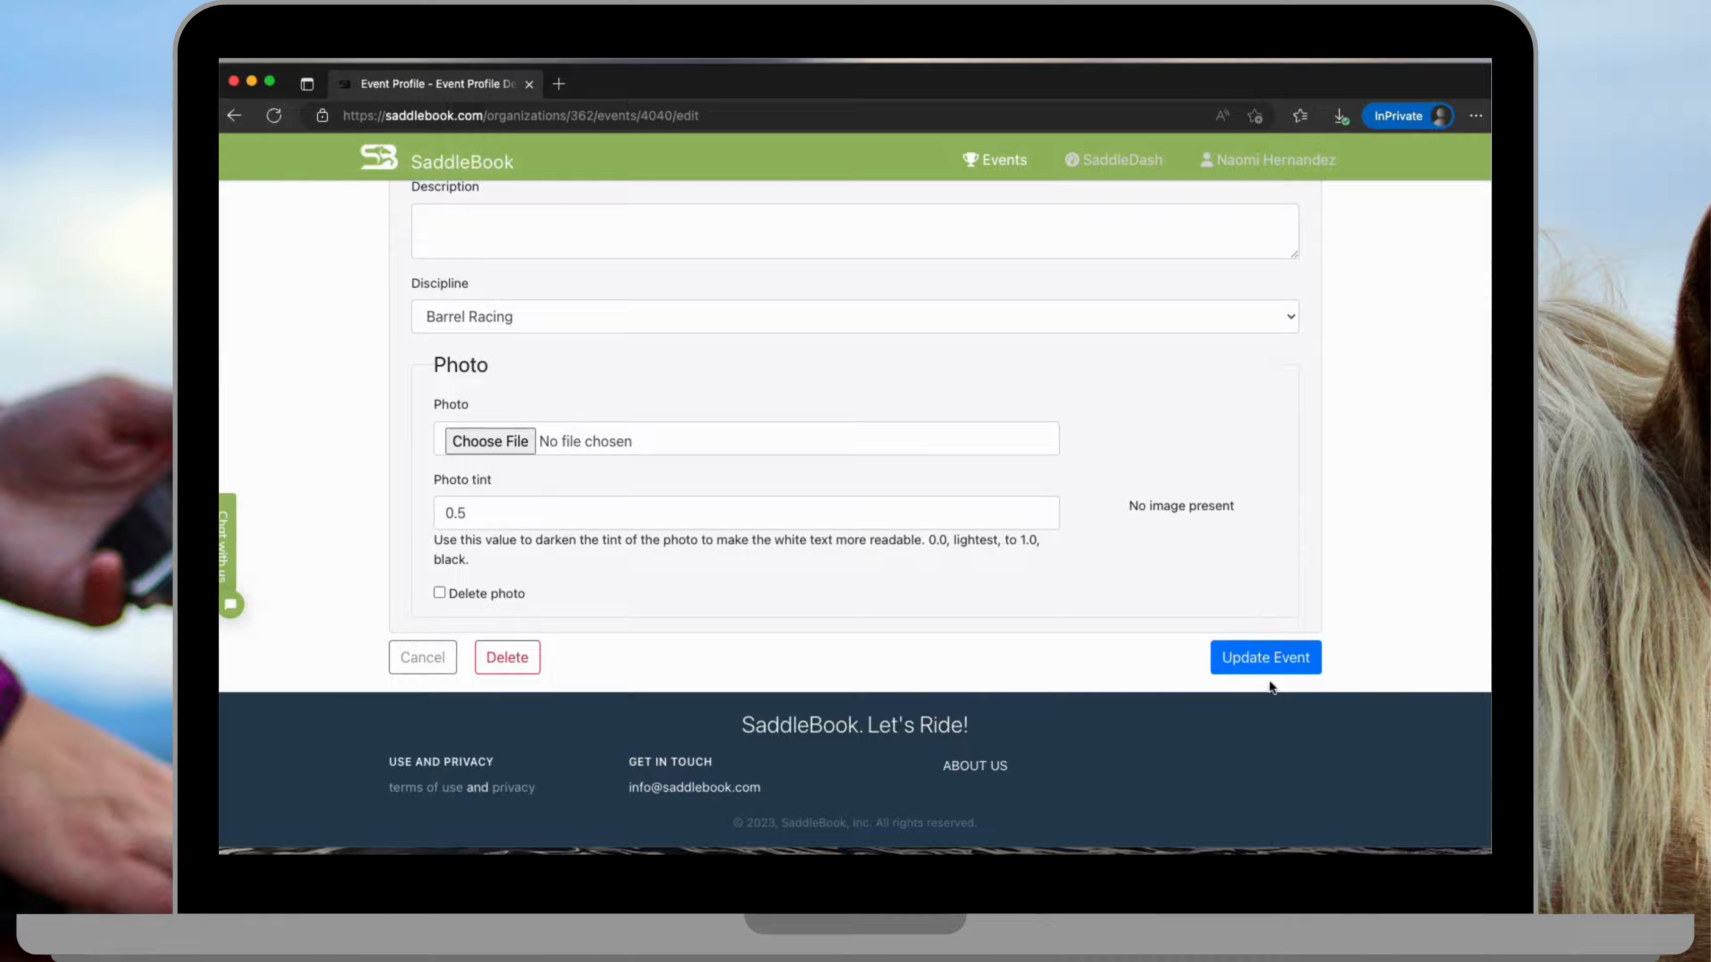
click(1269, 659)
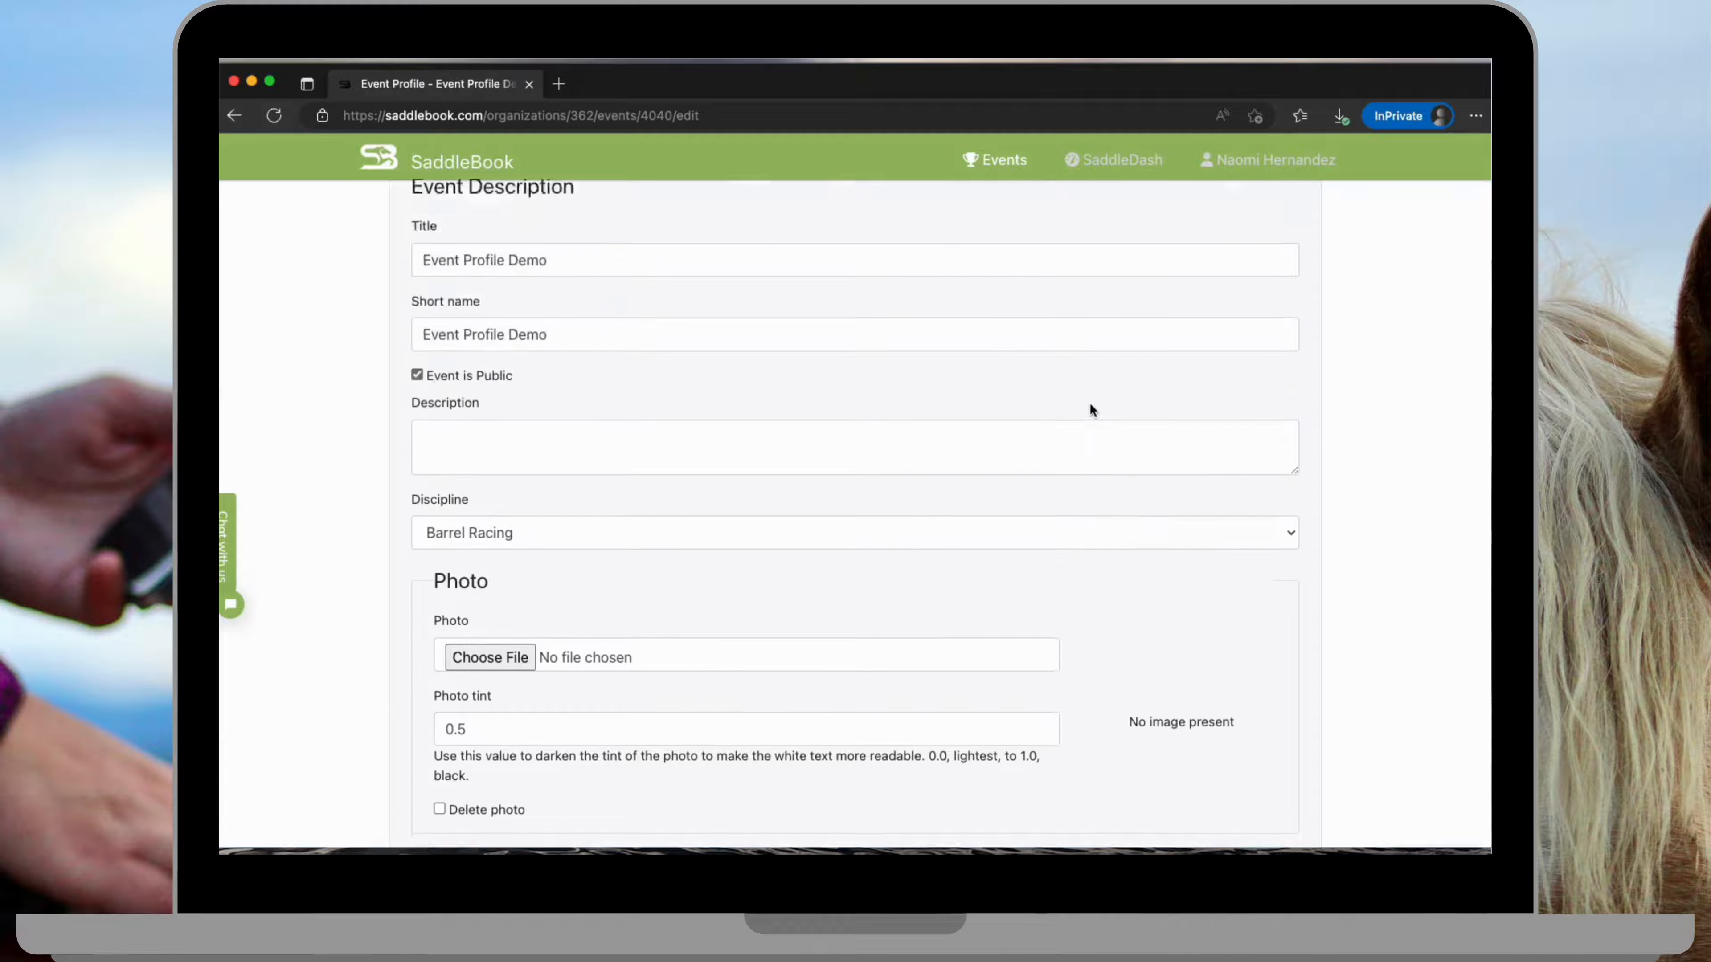
scroll(996, 415, down, 10)
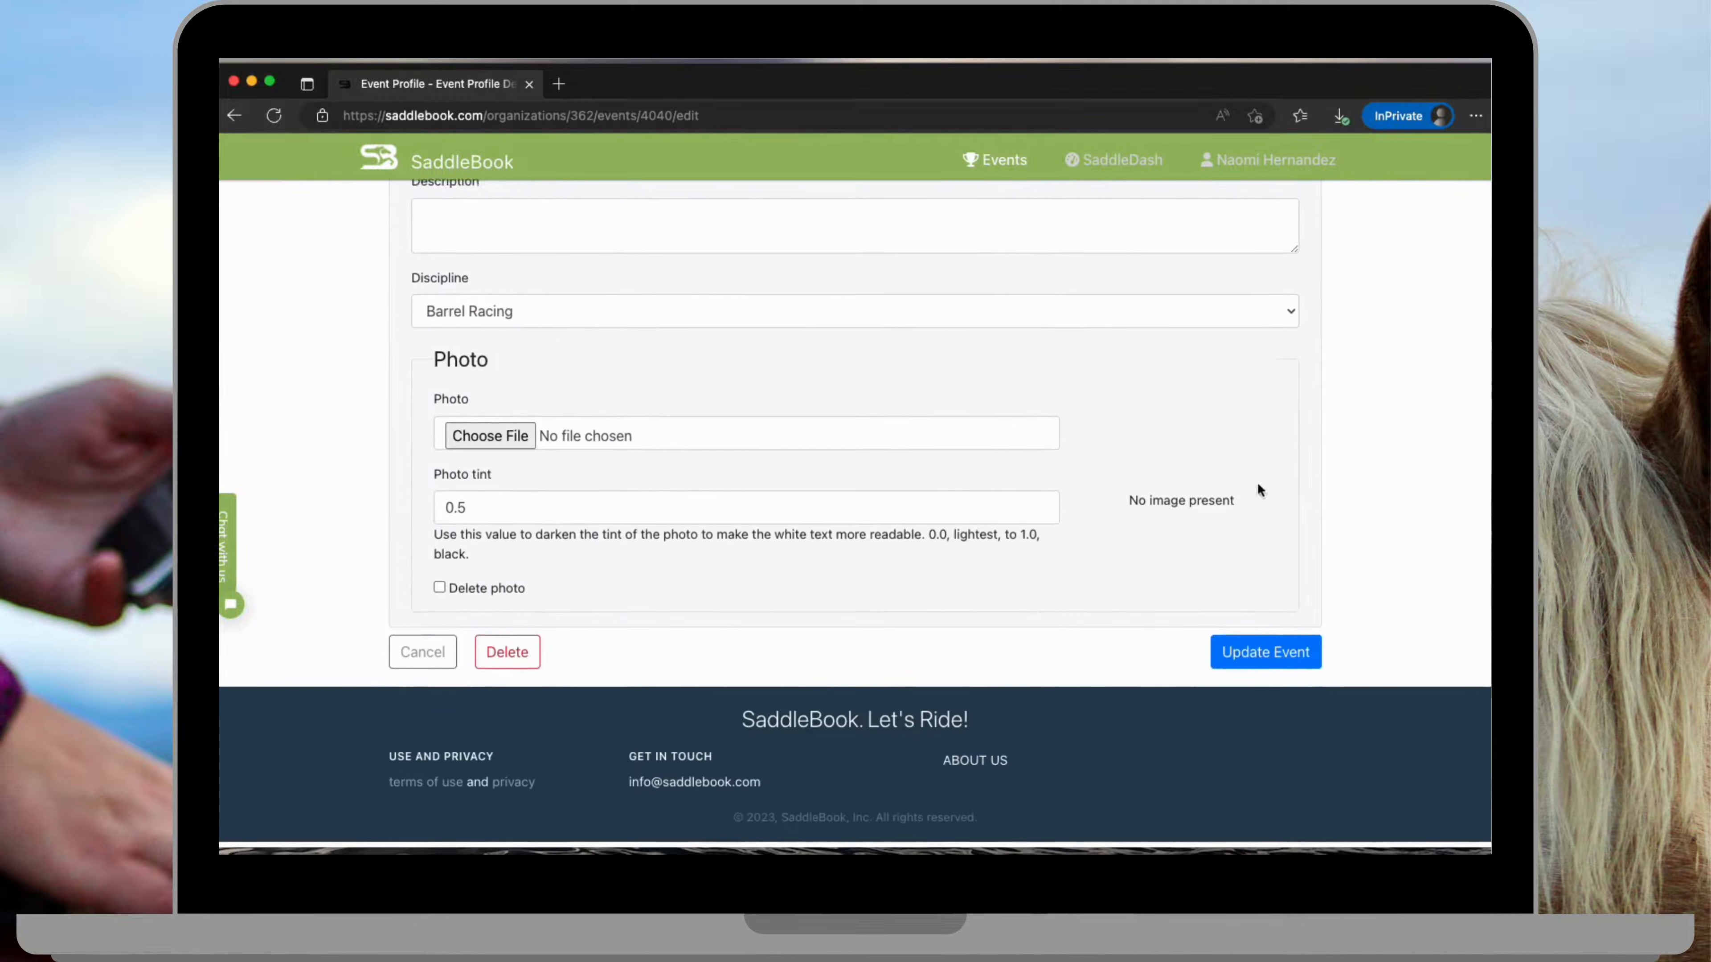
click(1301, 653)
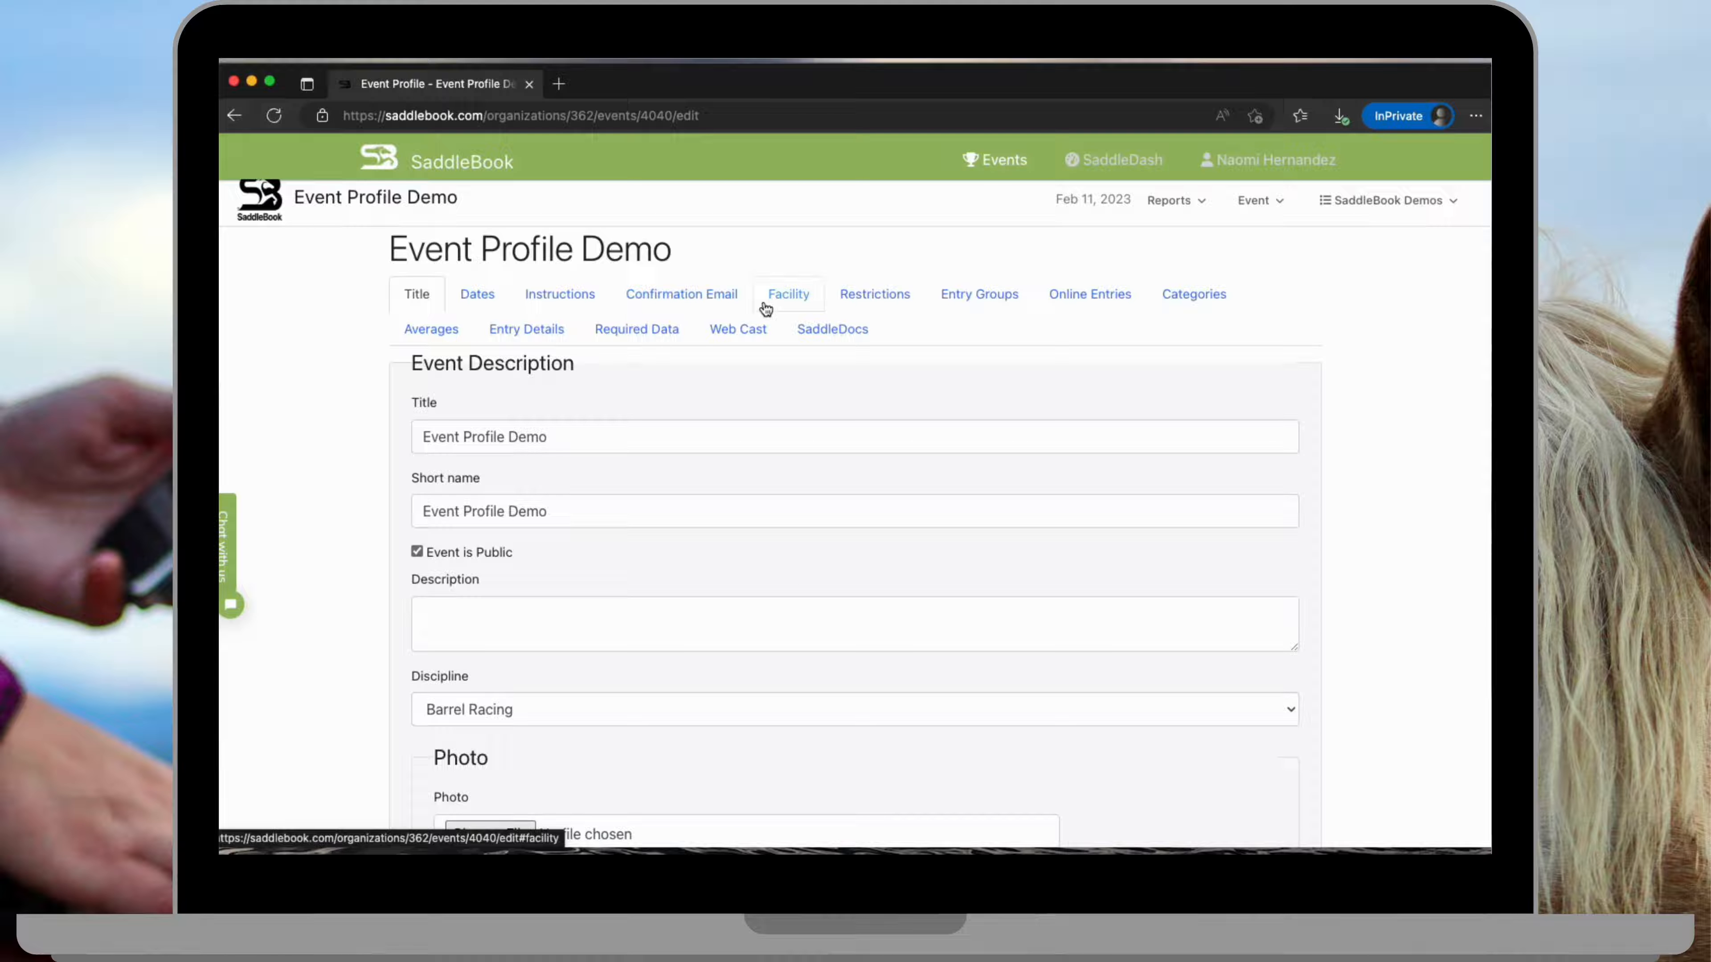
scroll(766, 309, down, 6)
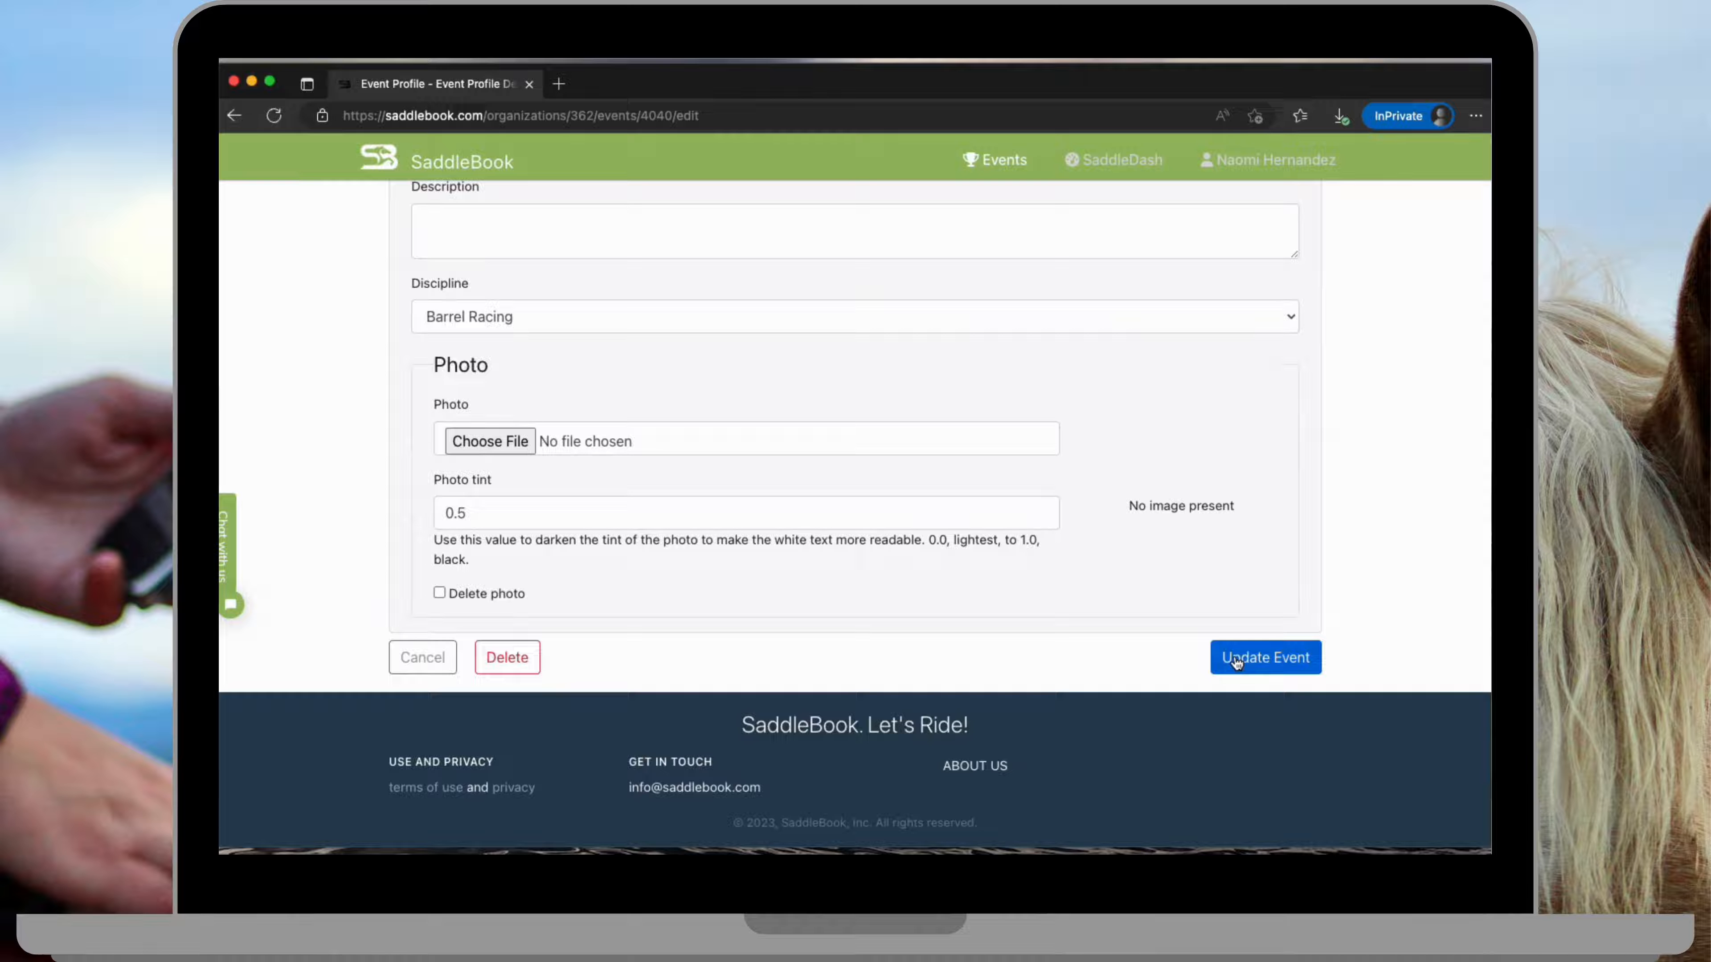
scroll(1186, 348, up, 6)
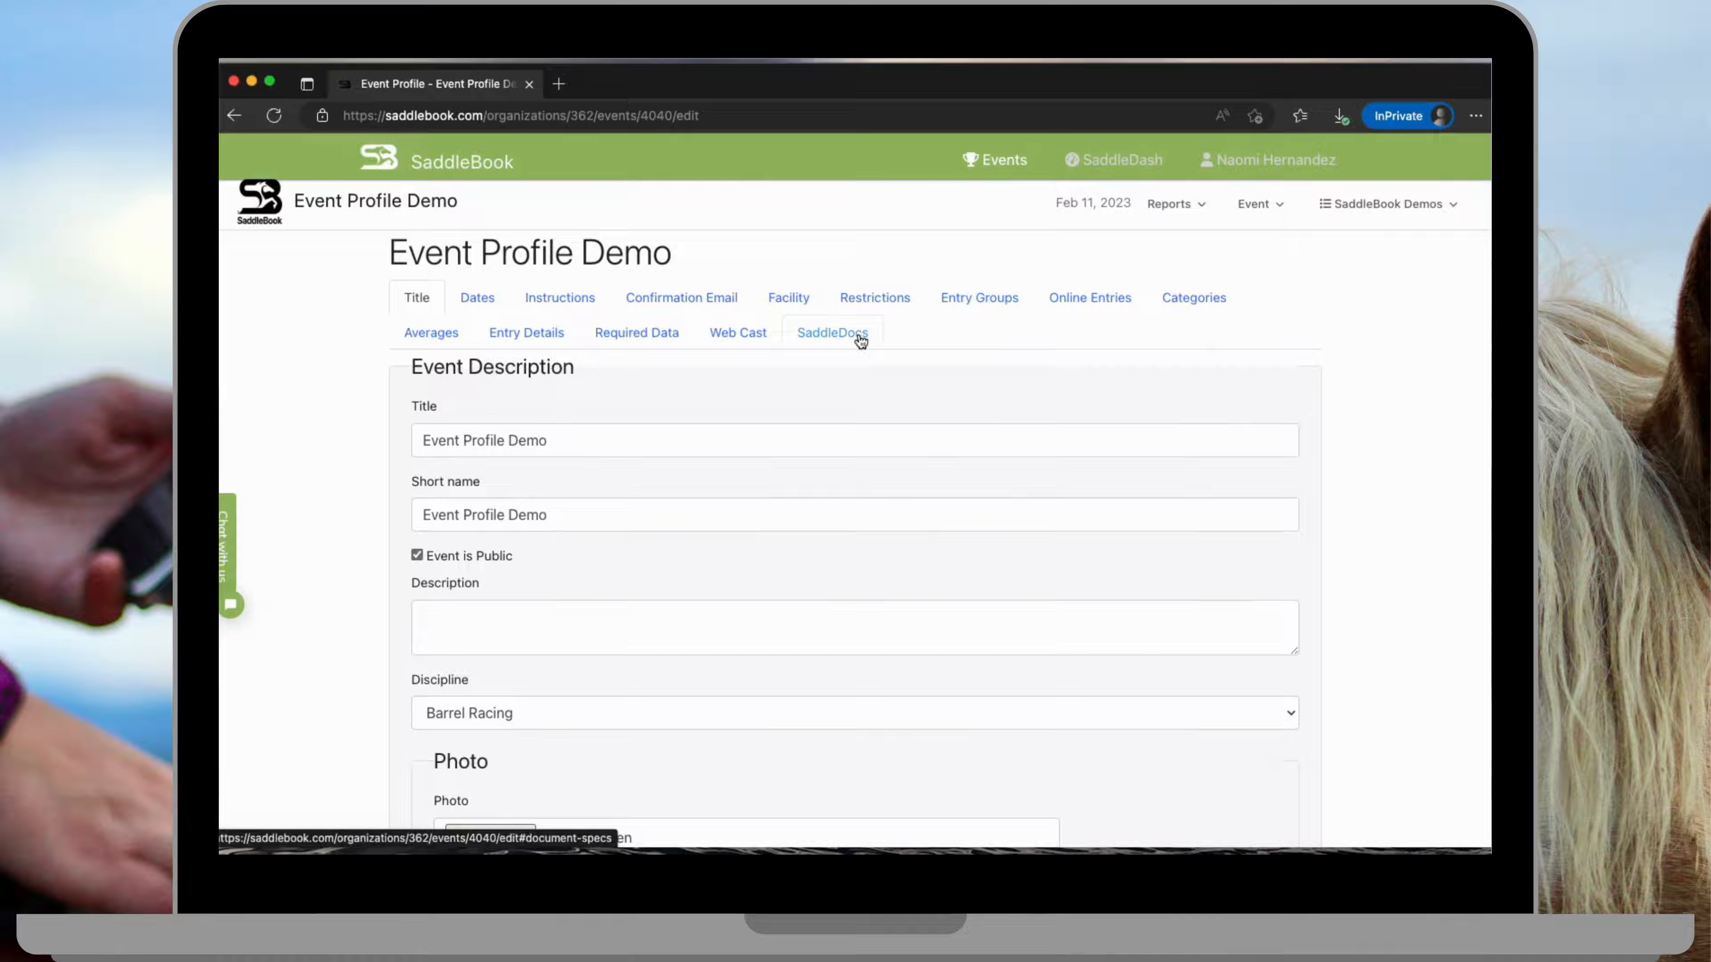
scroll(297, 392, down, 1)
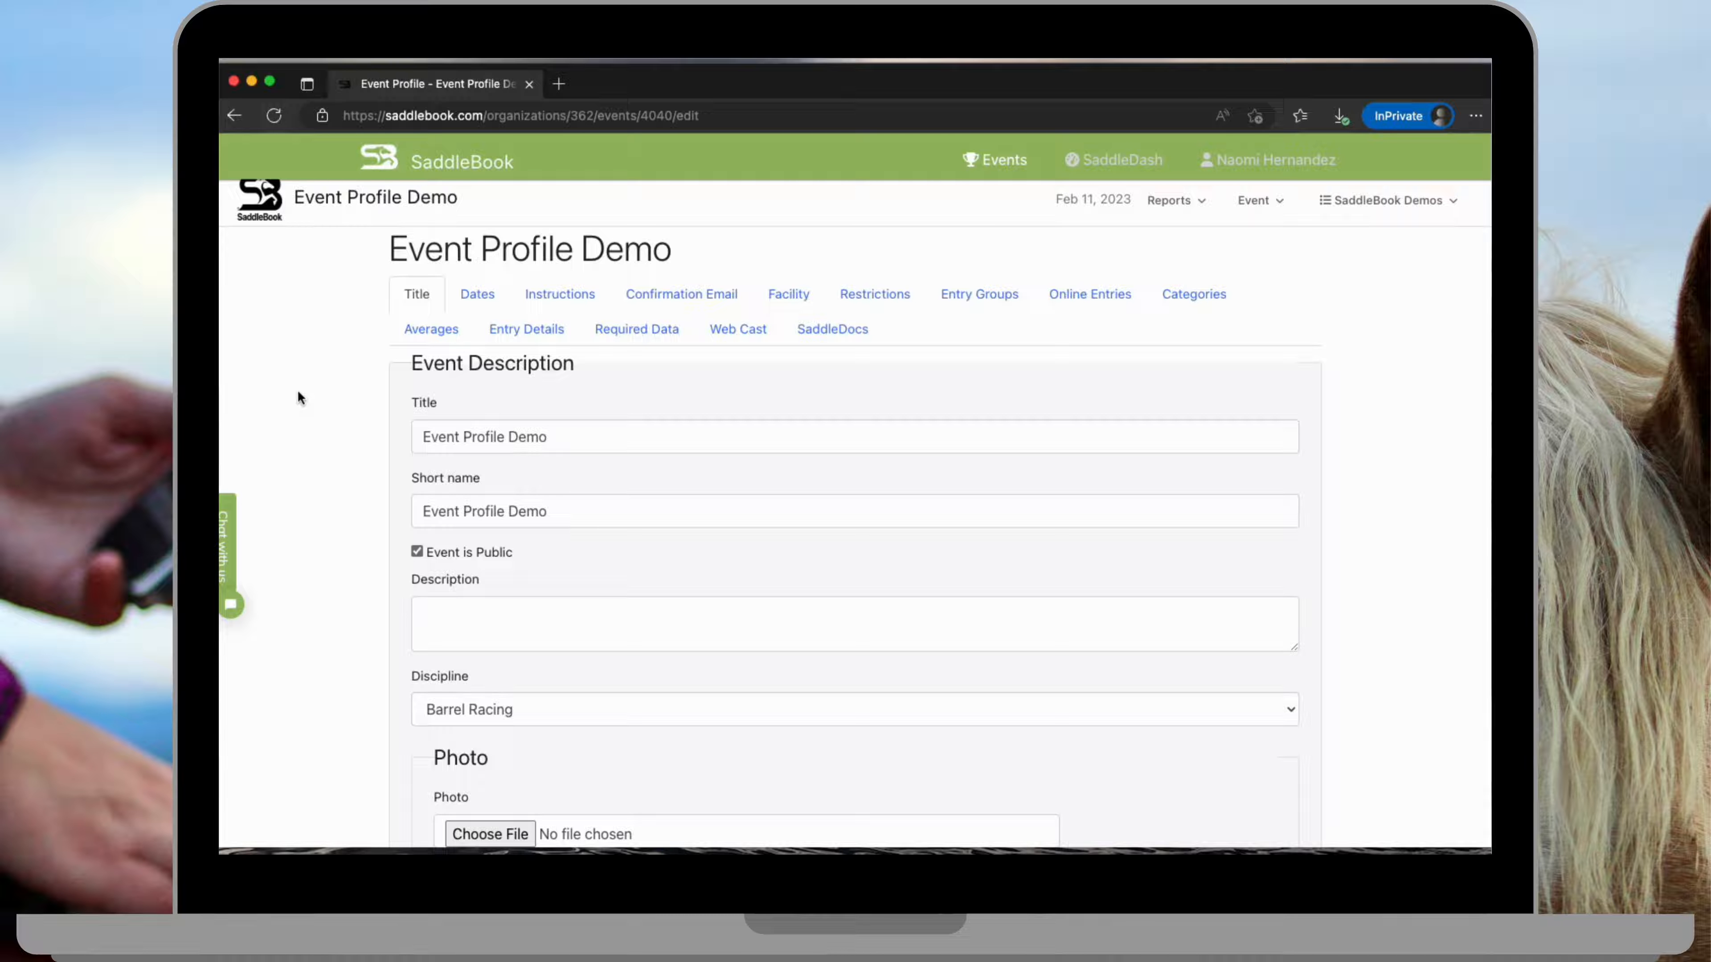
scroll(310, 438, down, 1)
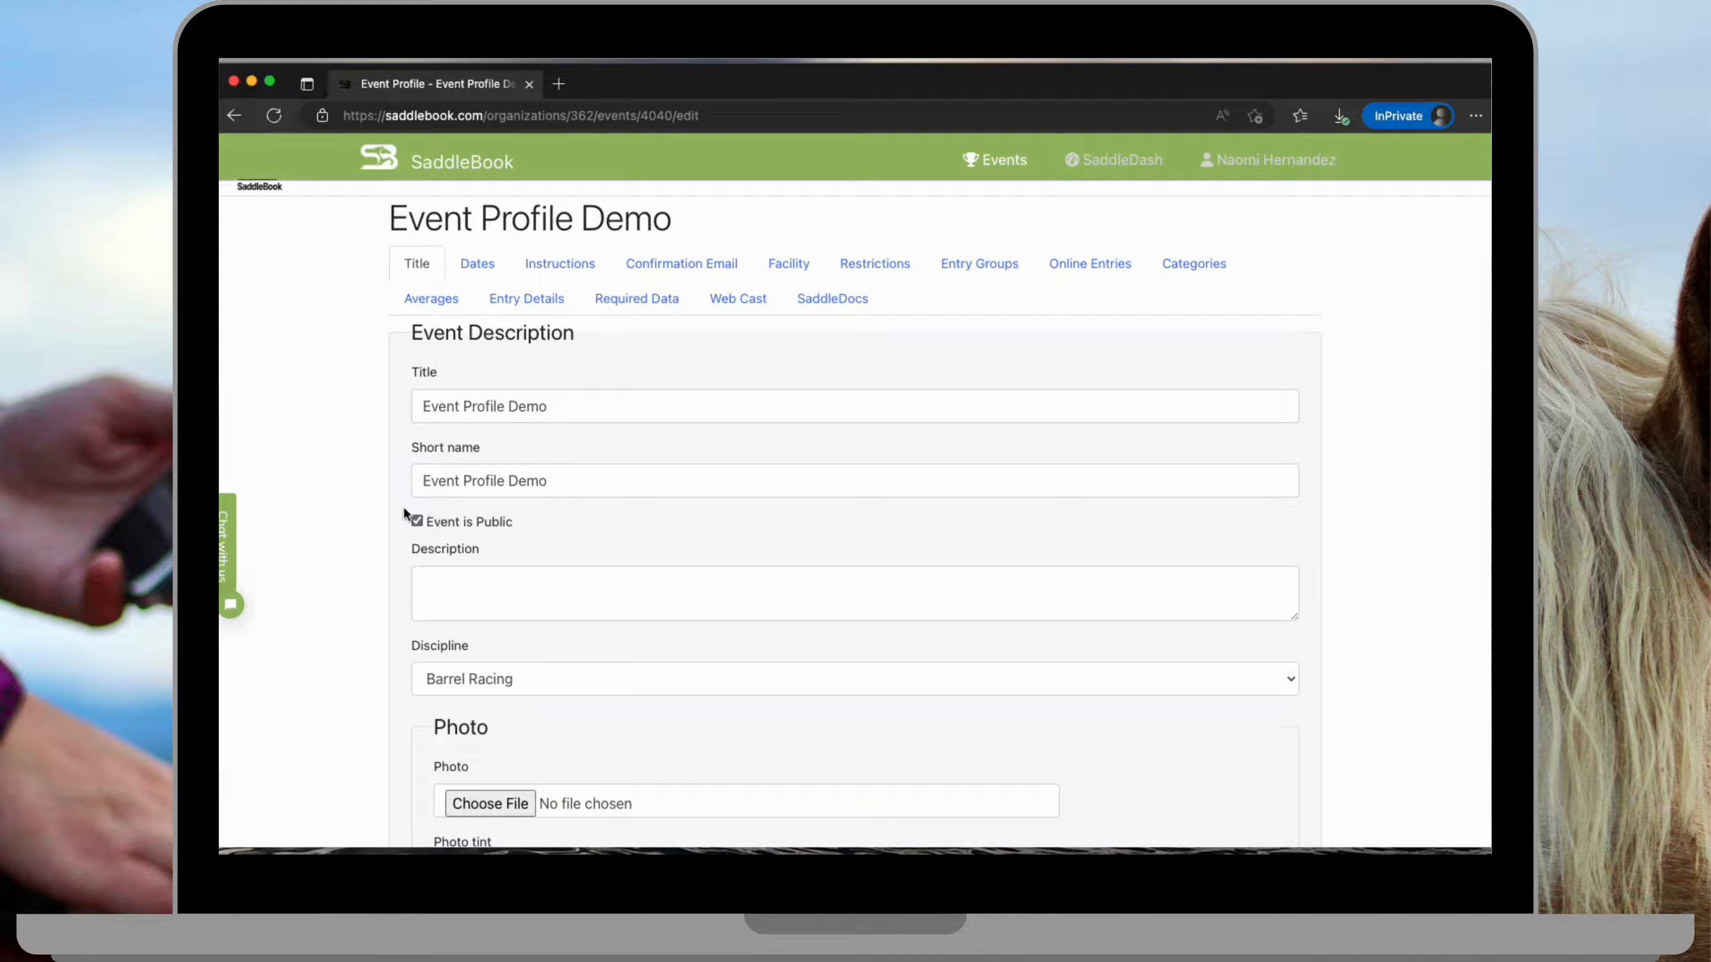
- Enlarge the event's Description box and review the discipline and photo settings below it
scroll(409, 523, down, 3)
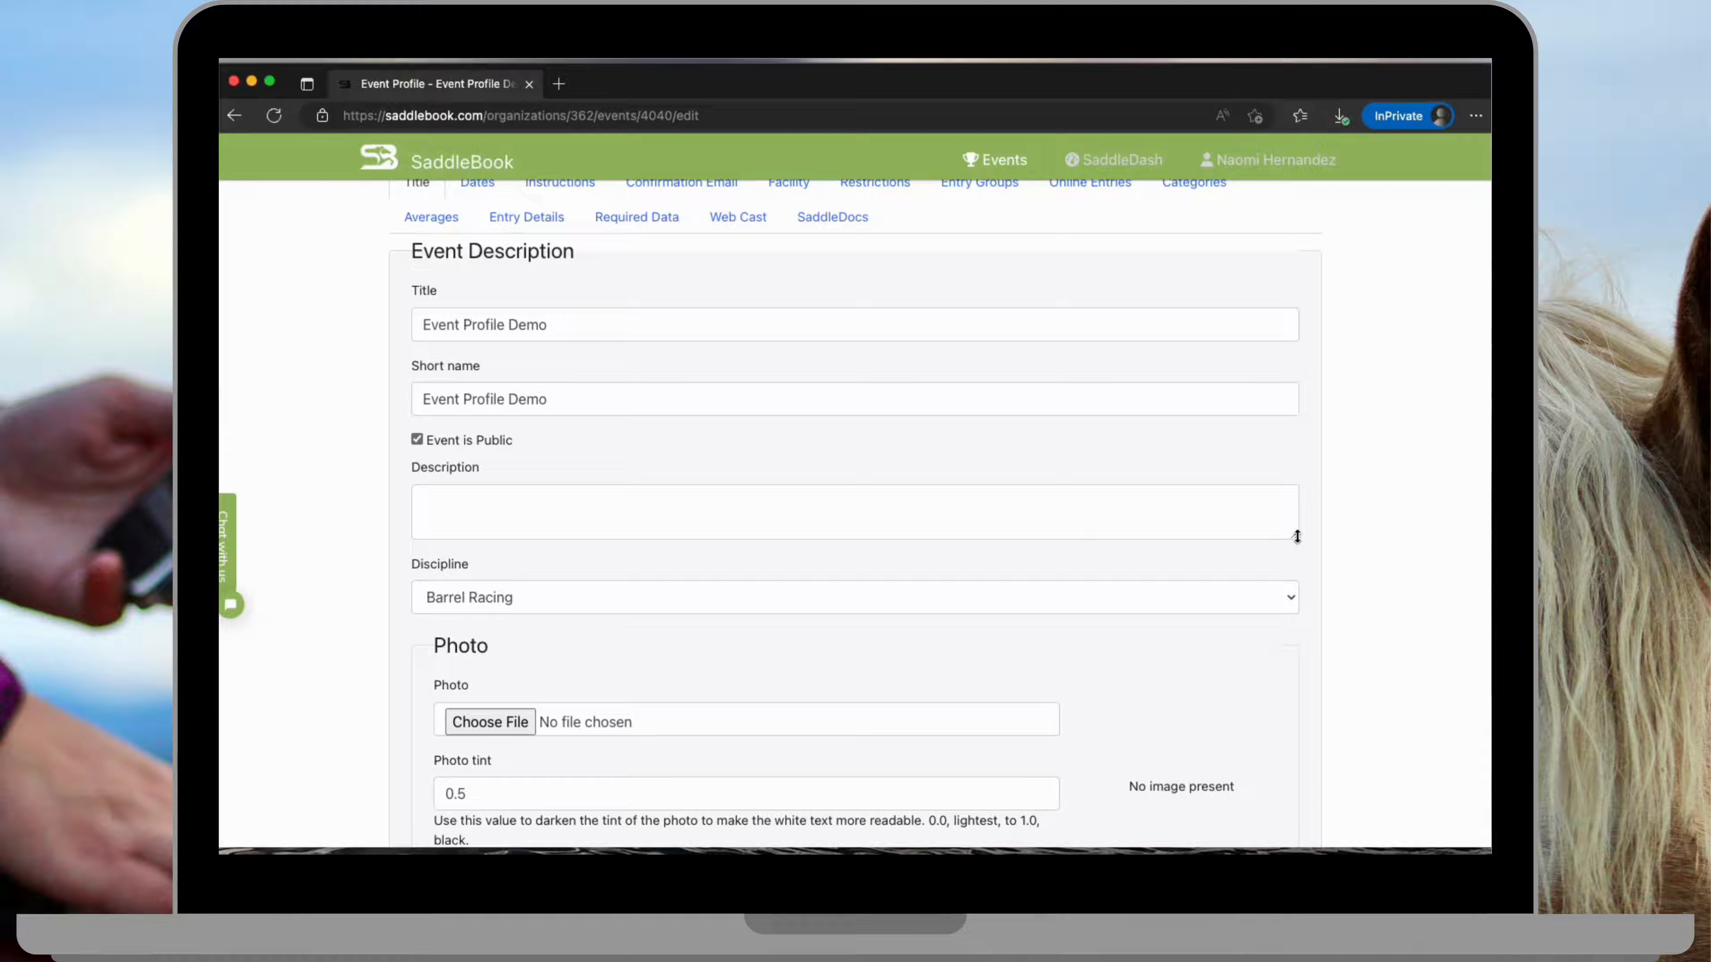
drag(1297, 536, 1302, 753)
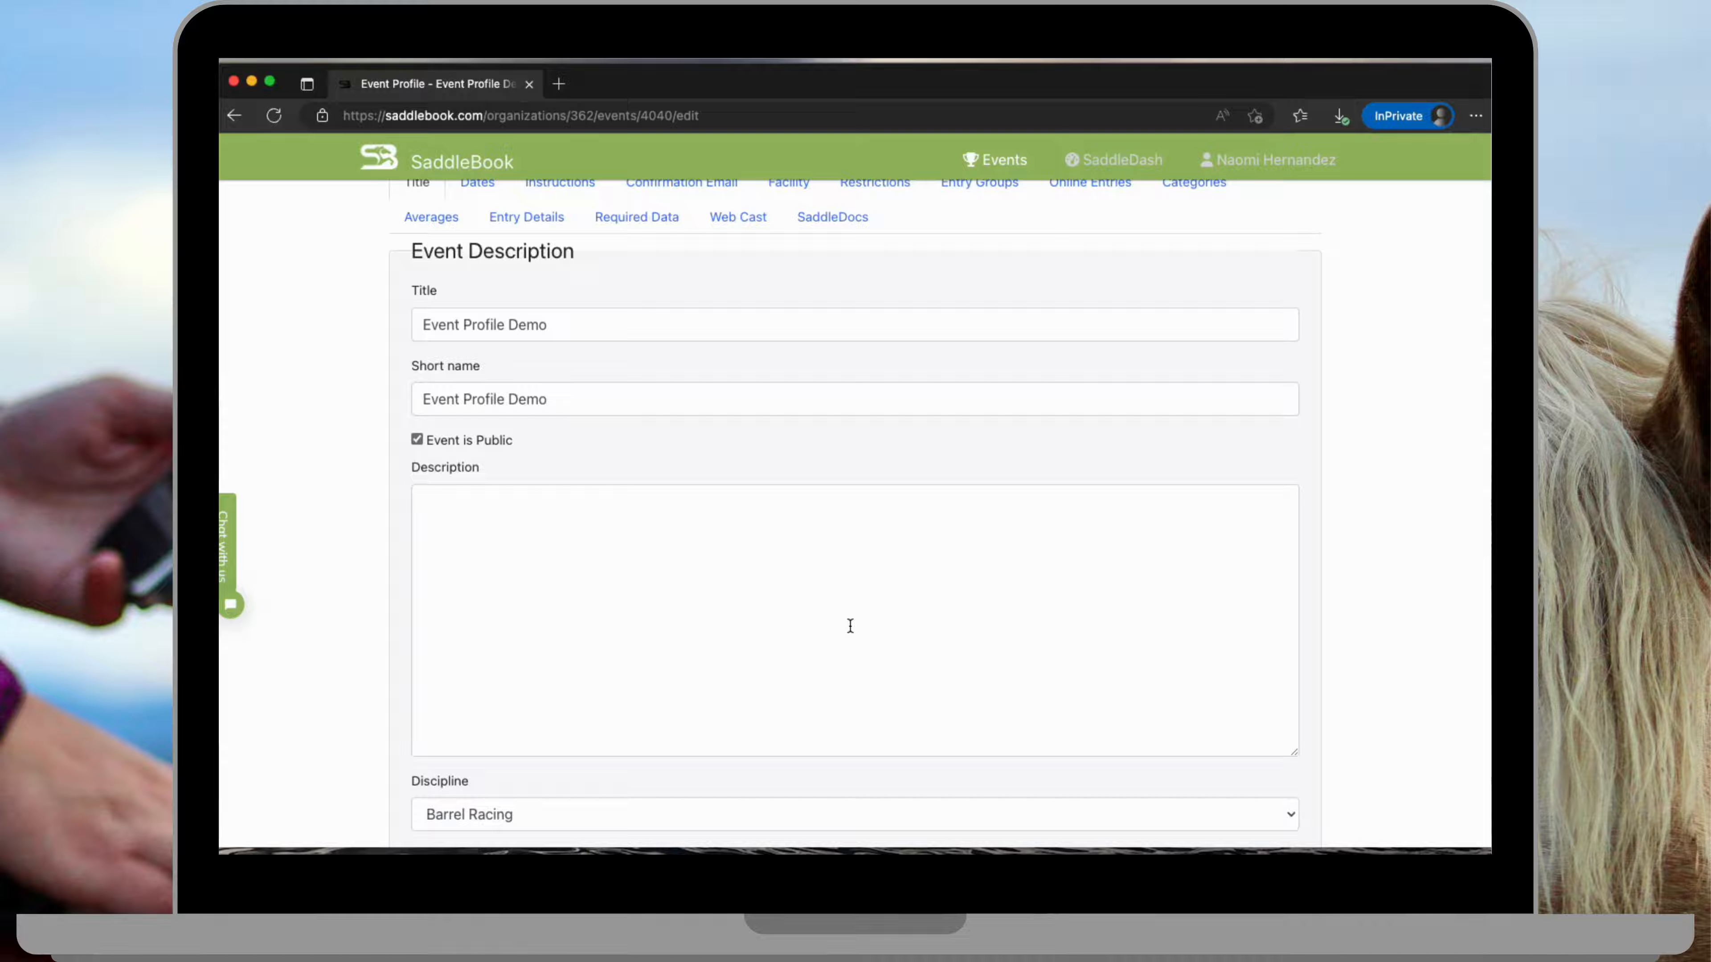
scroll(1374, 615, down, 5)
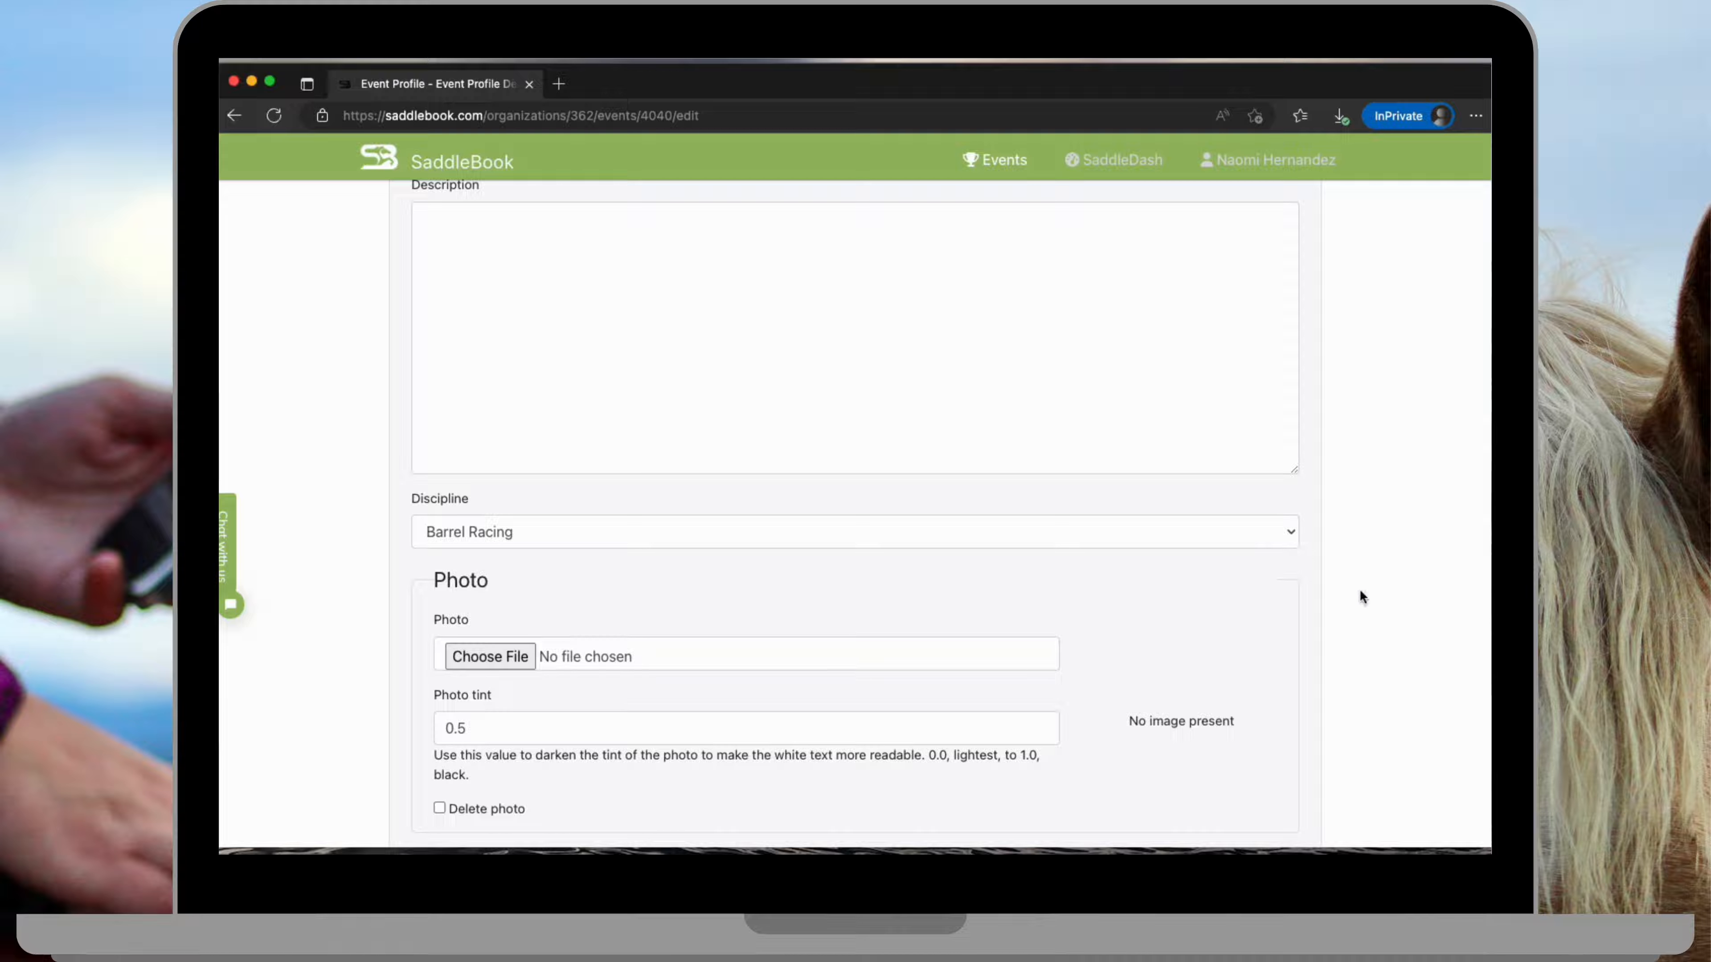
scroll(1360, 591, down, 2)
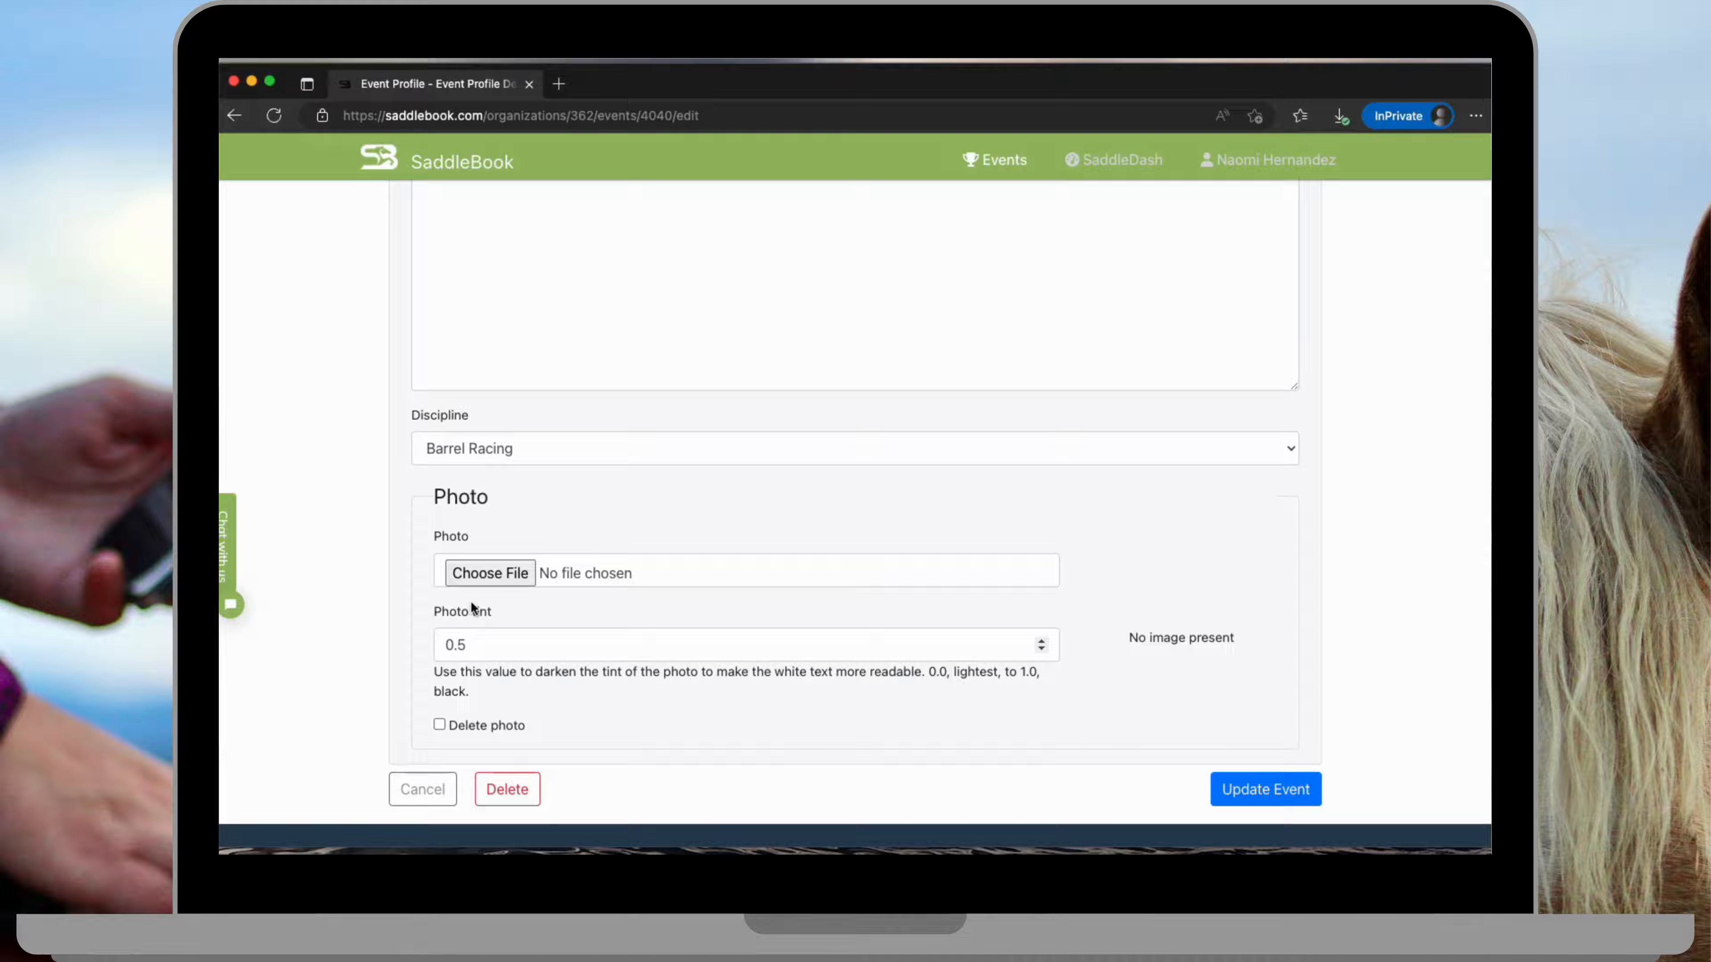
scroll(498, 559, up, 10)
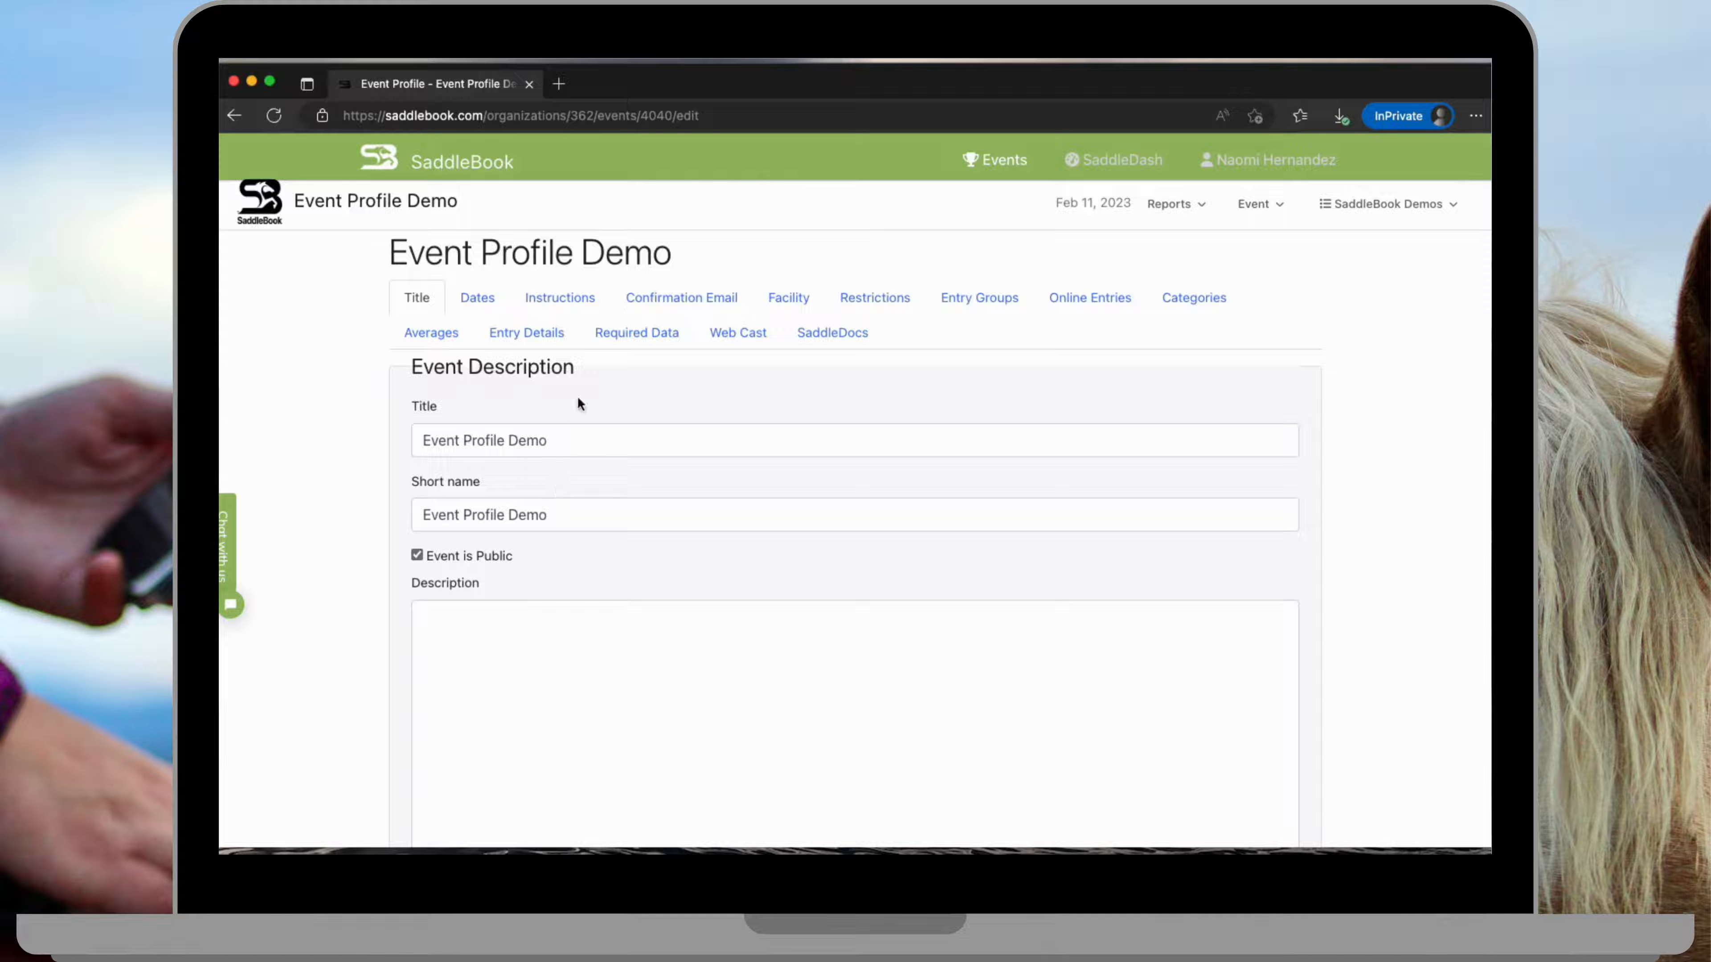
- Review the event's date settings, covering announce date, online entries open, begin and end dates, and early entry deadline
click(477, 298)
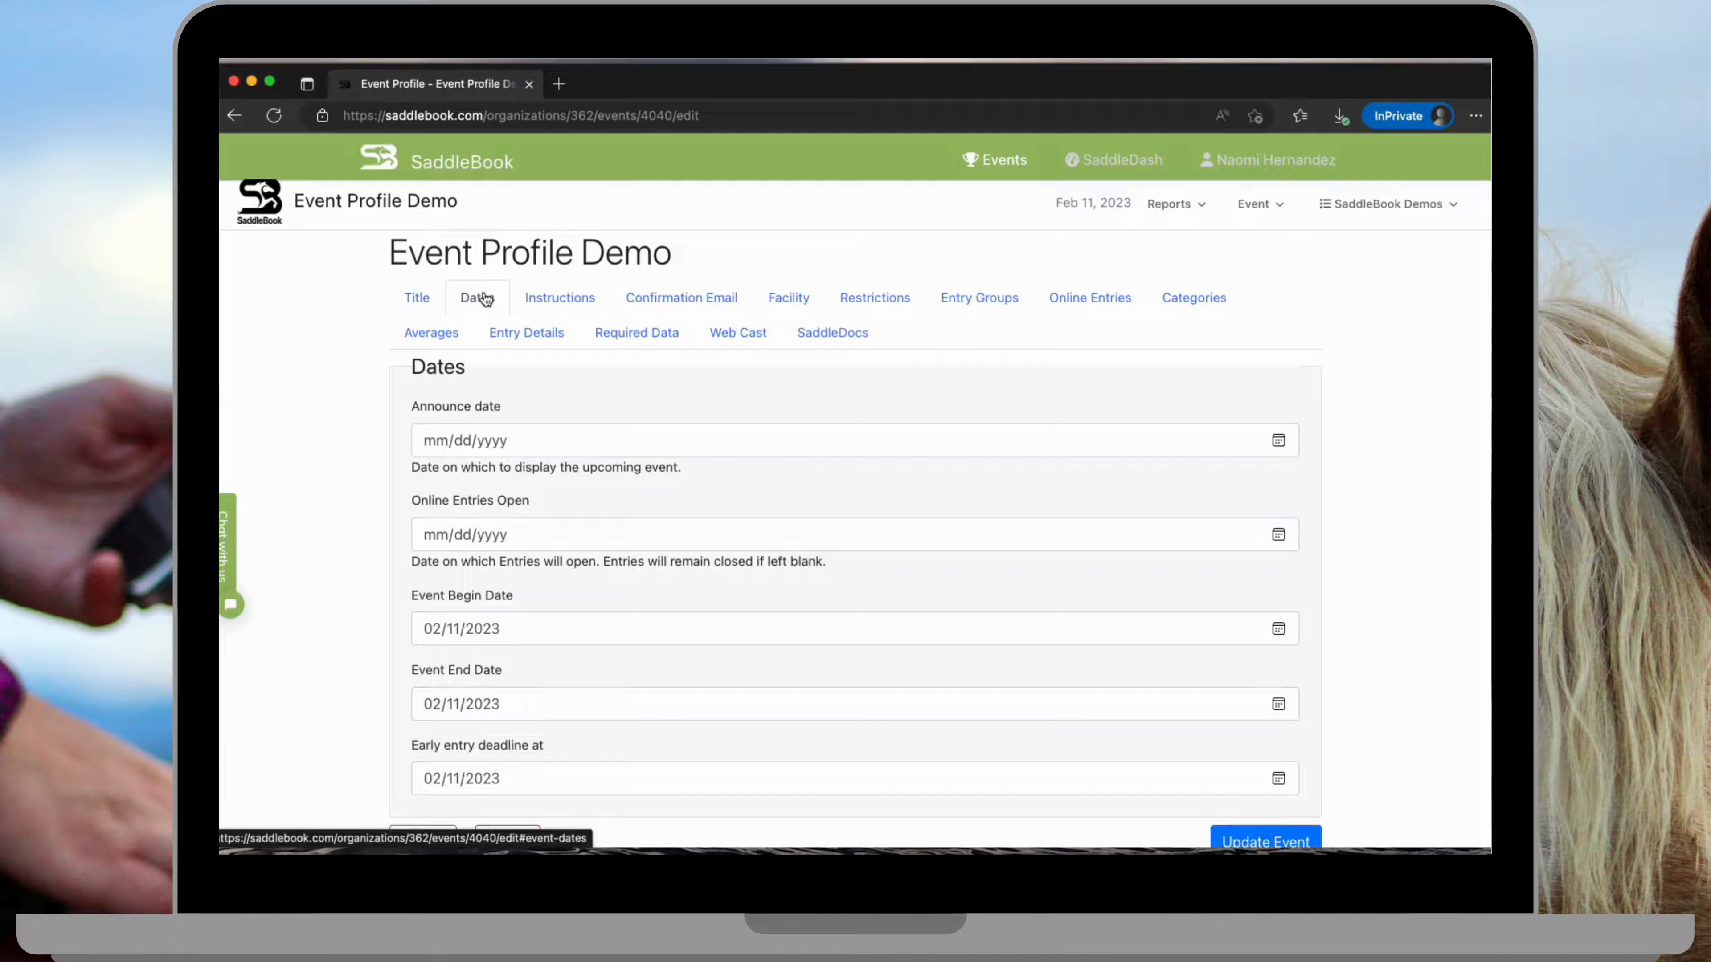
scroll(304, 435, down, 2)
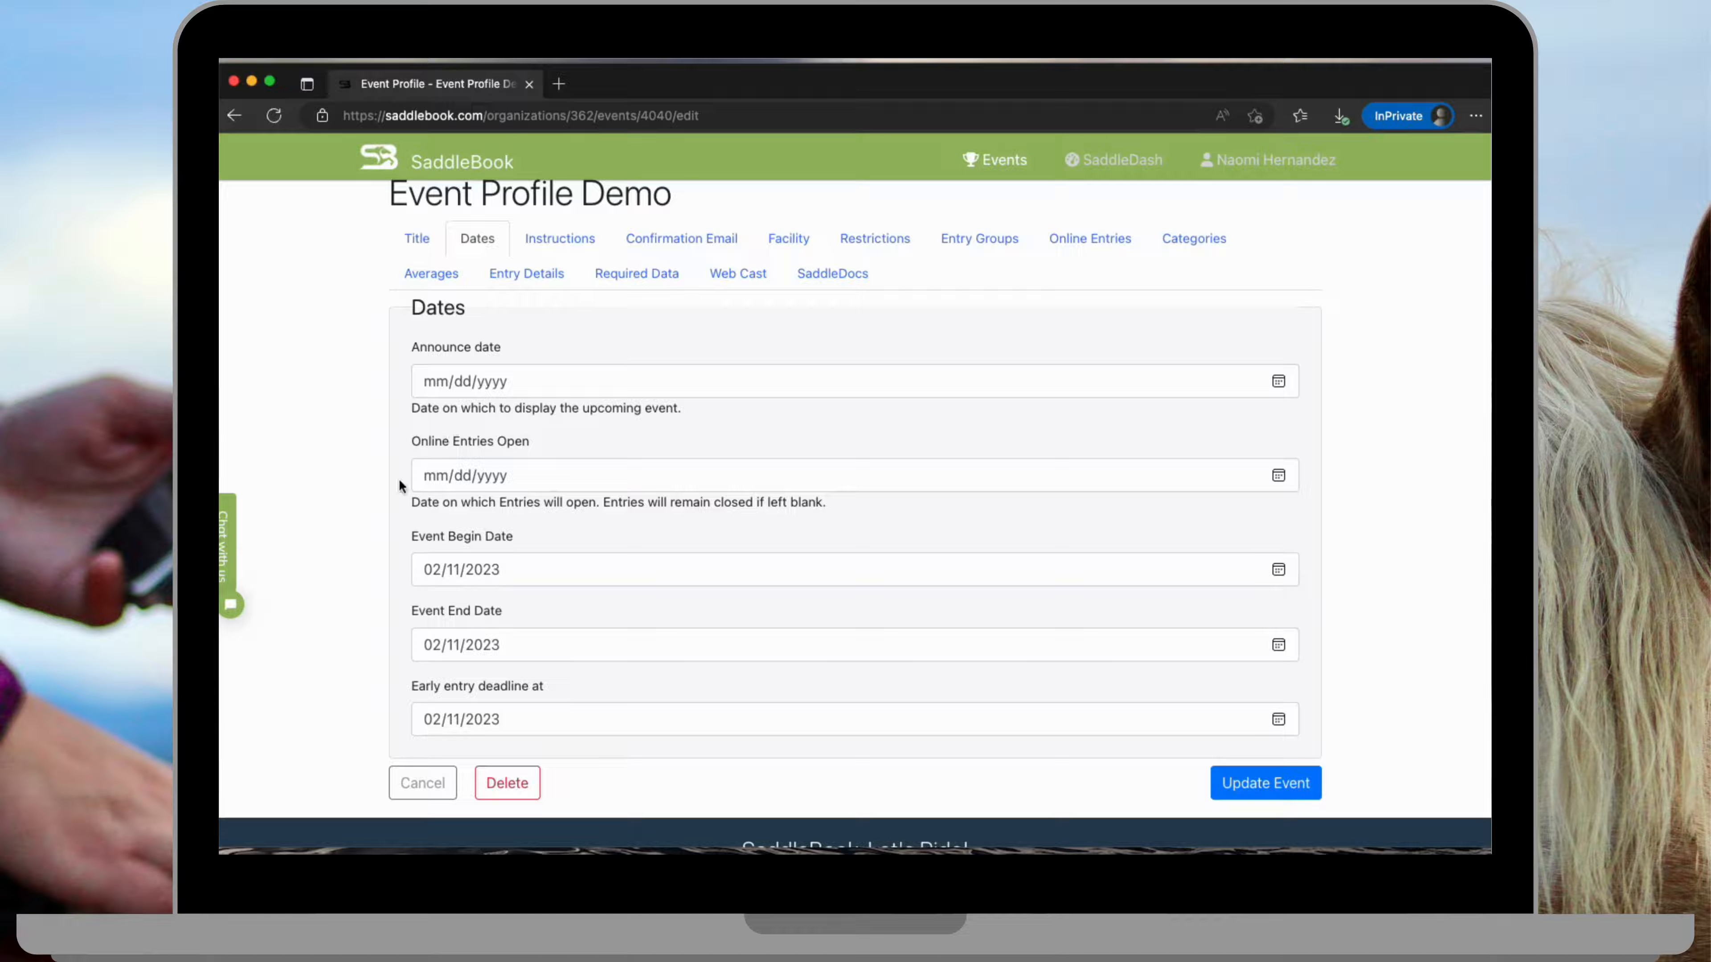
scroll(399, 479, down, 1)
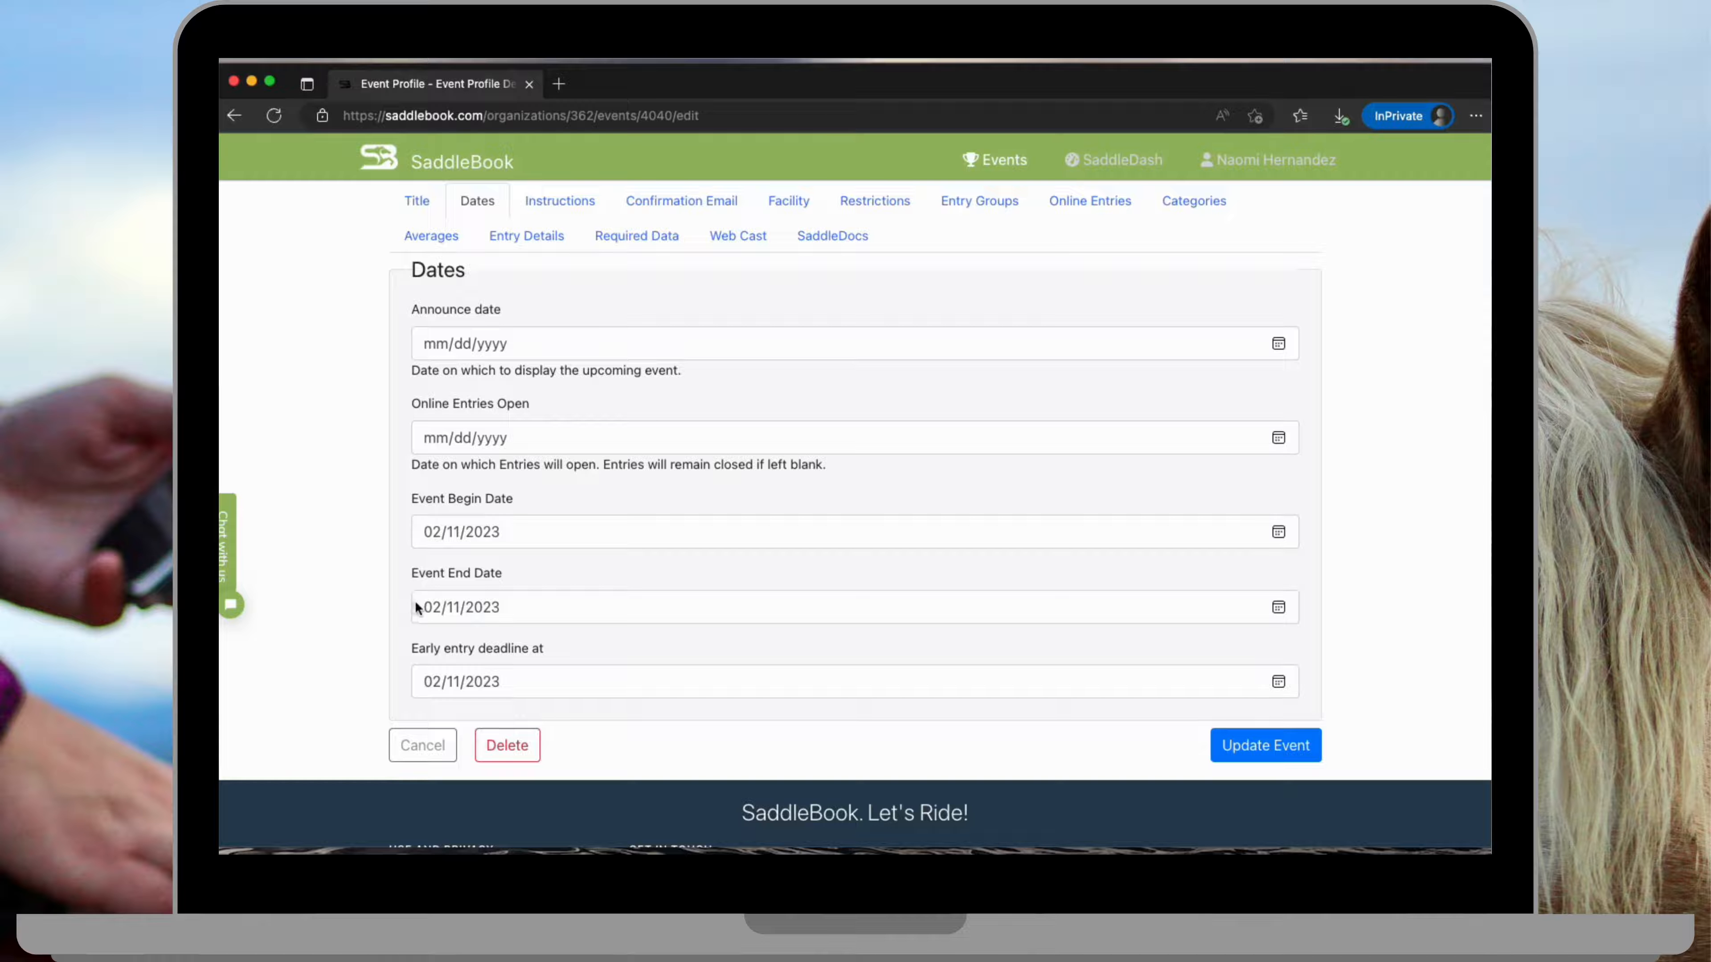
scroll(414, 607, down, 1)
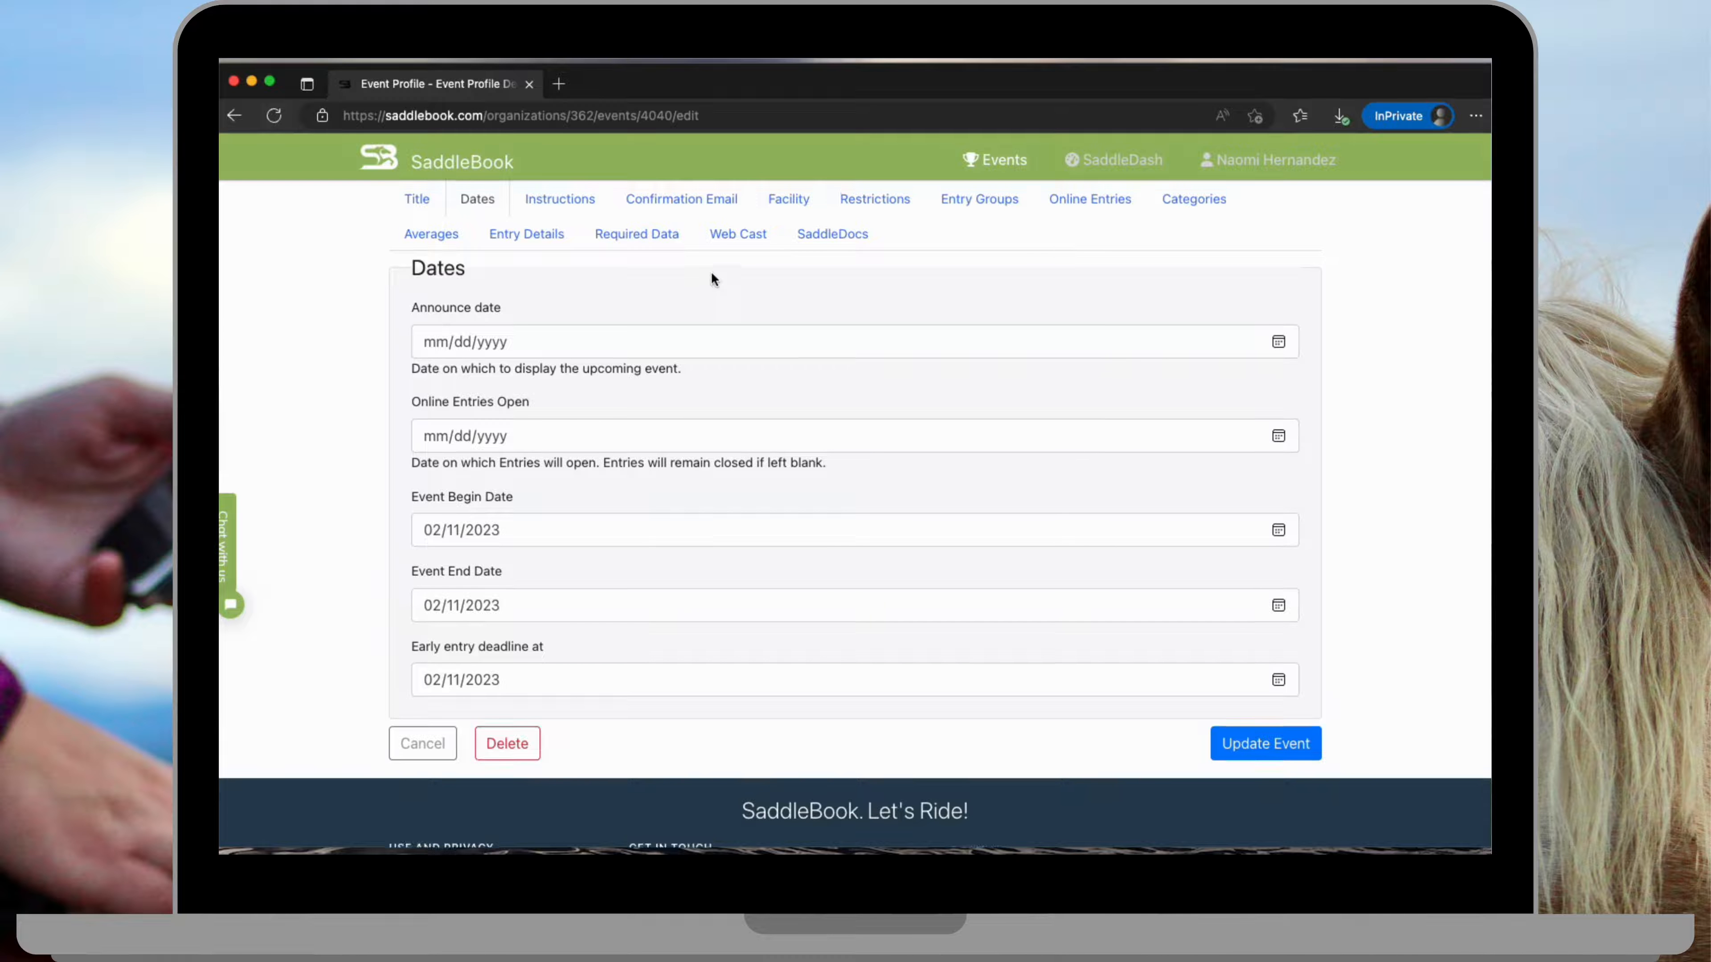
- Examine the entry confirmation email body, as well as the restrictions on competitor entry editing and rider horse swaps
scroll(711, 272, up, 1)
click(721, 227)
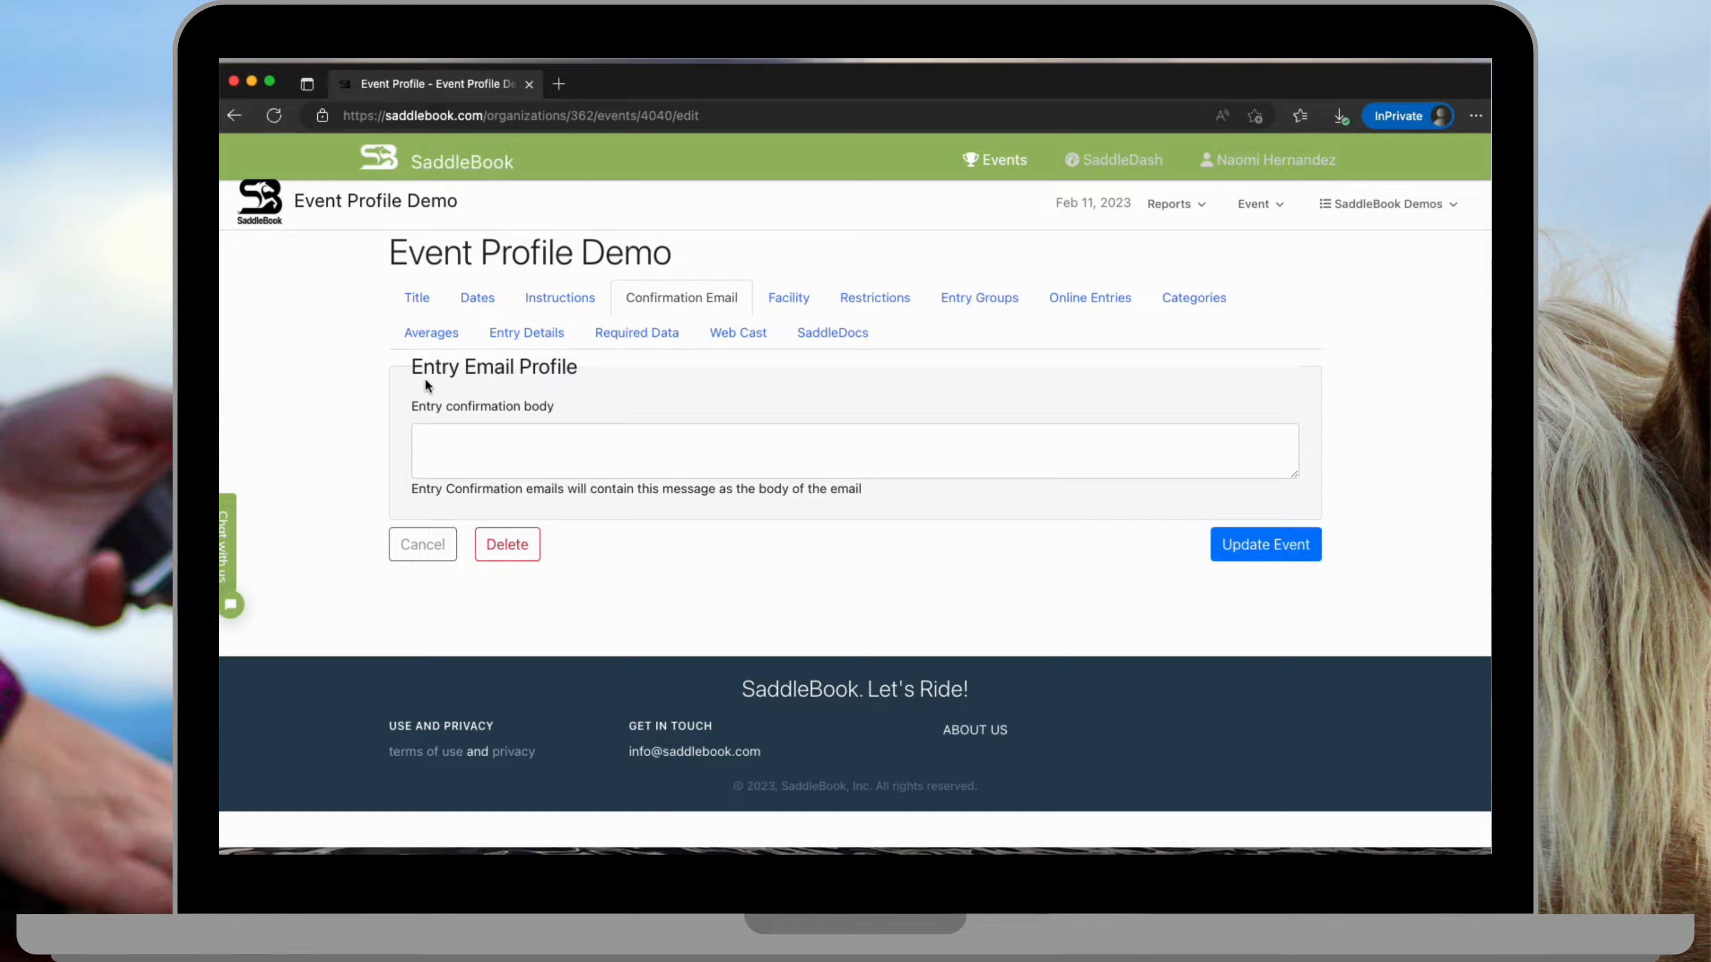
click(452, 453)
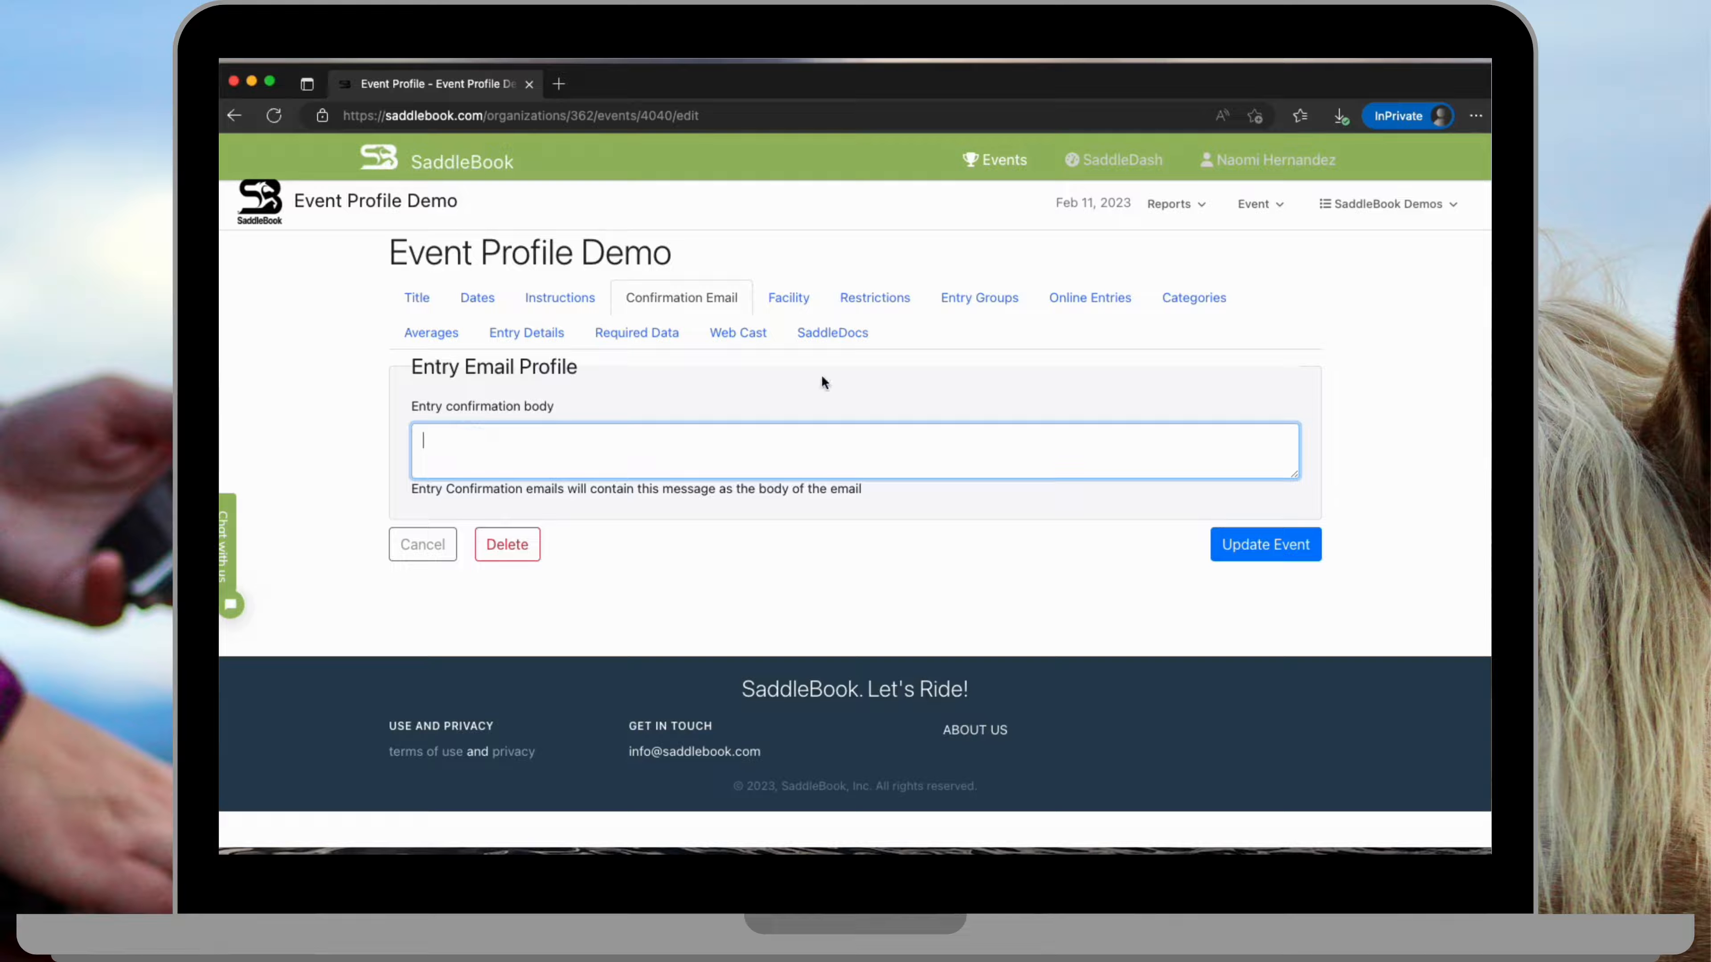
click(880, 305)
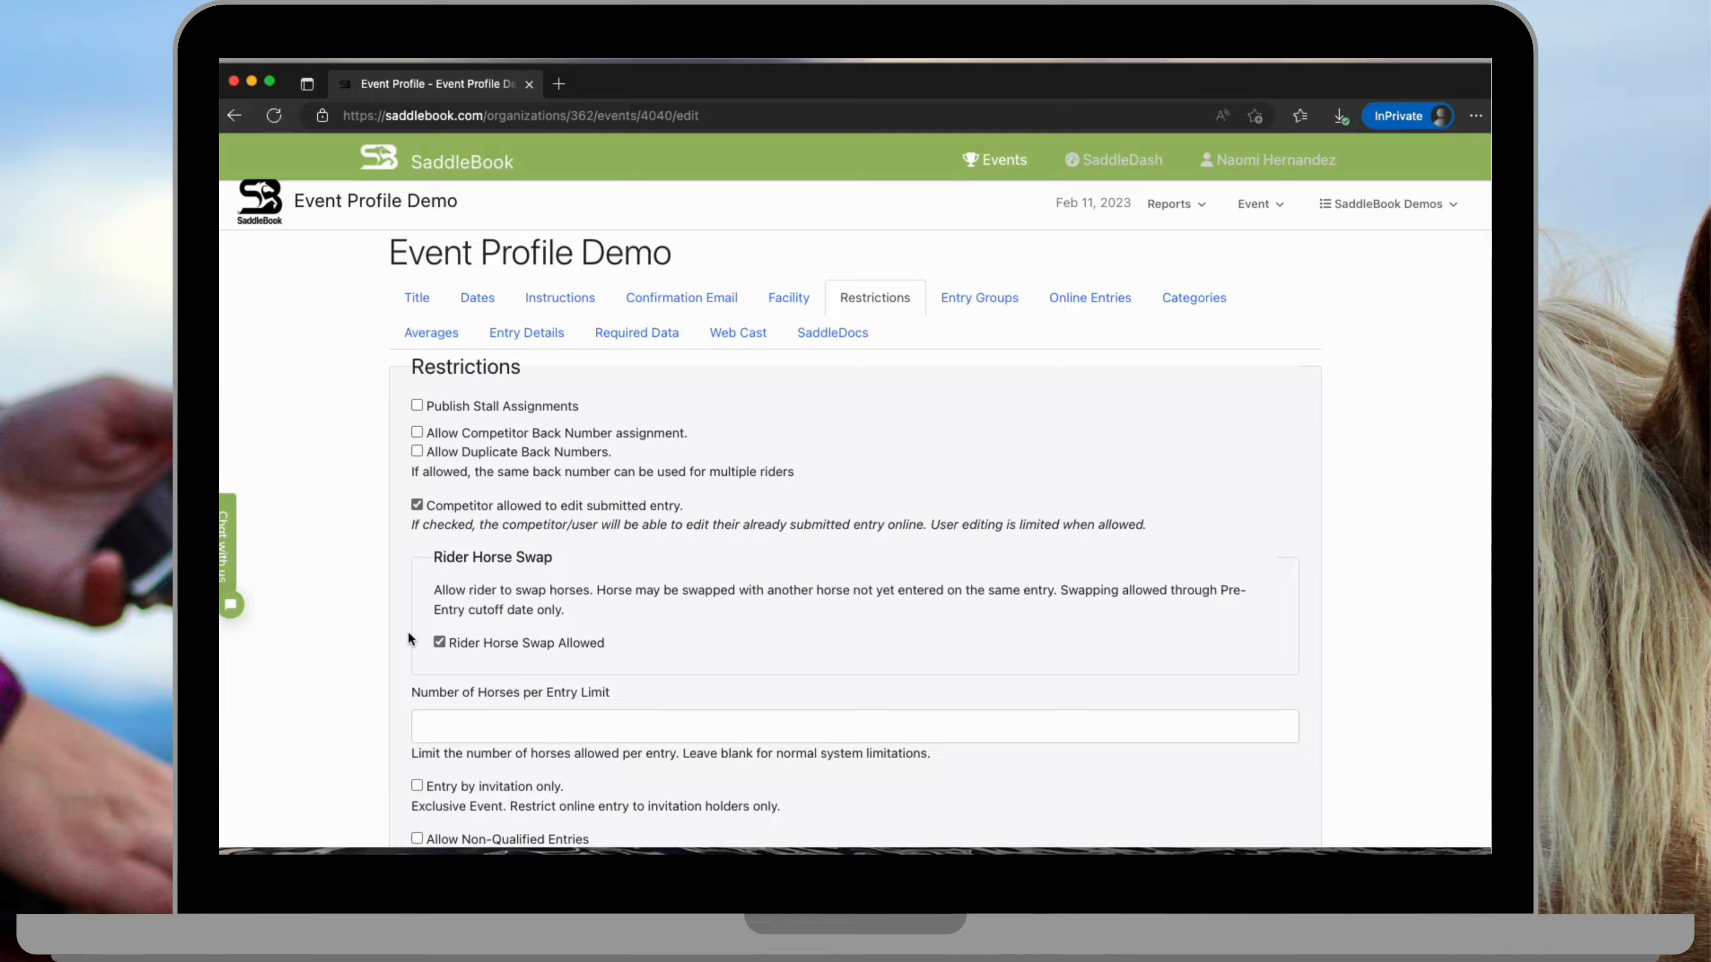
- Review the required entry data for horses, riders, trainers and coaches, and require the horse's registered name
click(662, 333)
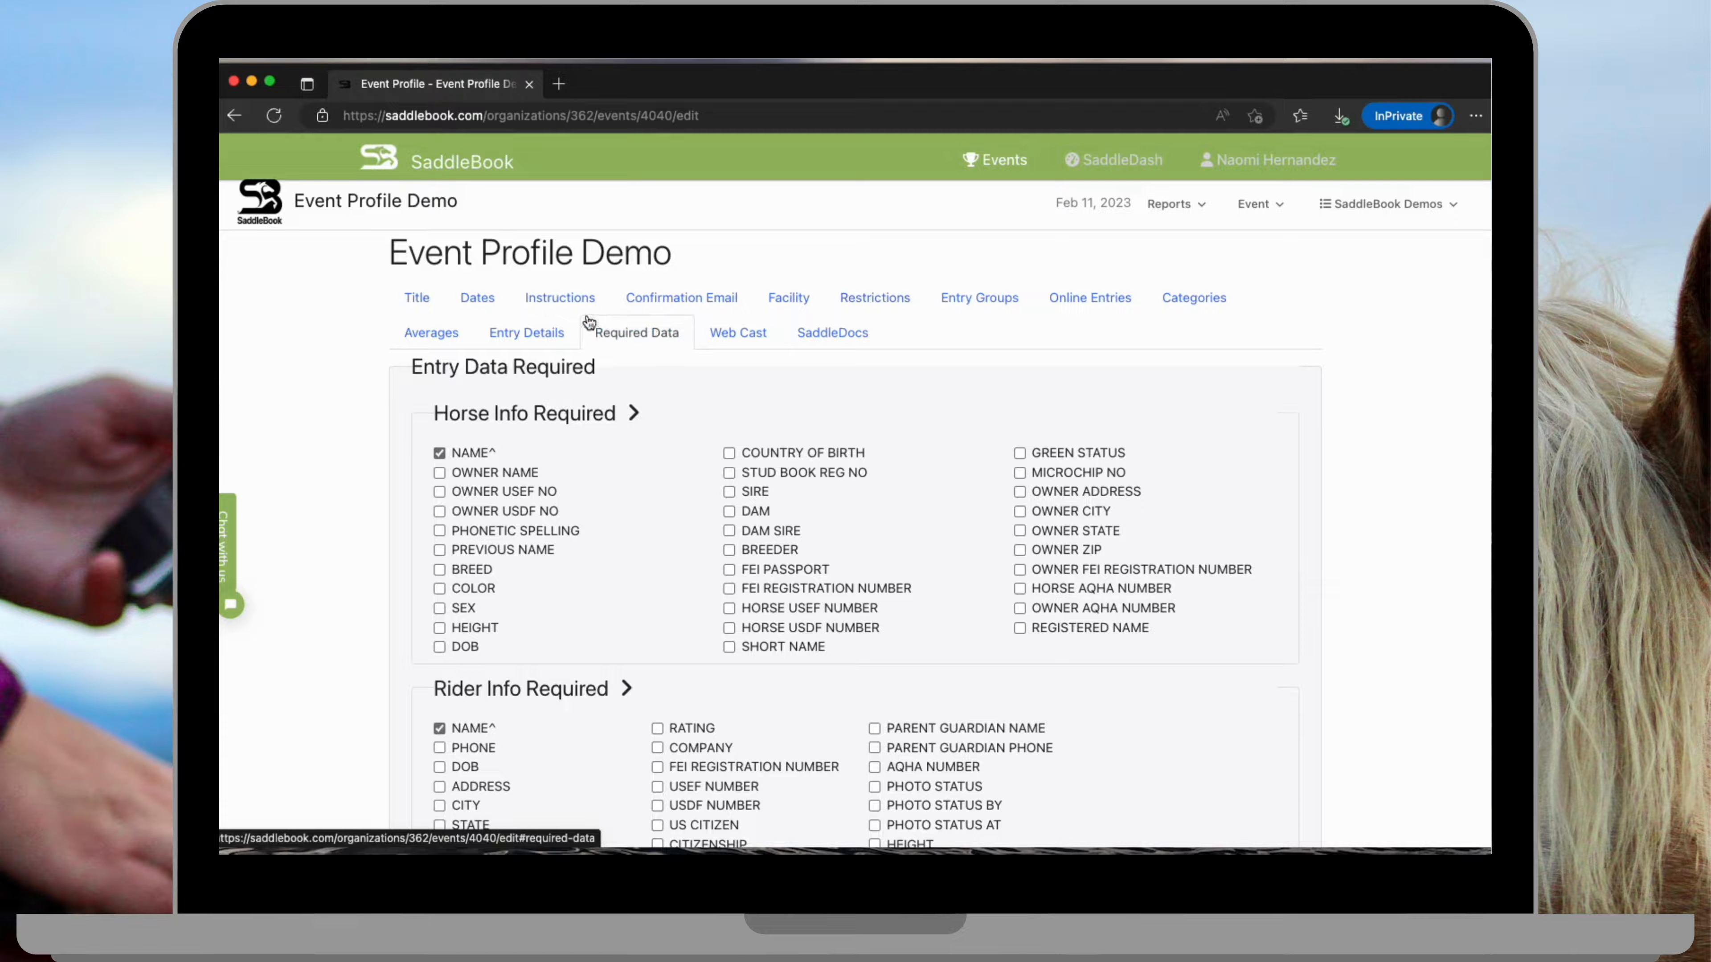
scroll(354, 476, down, 2)
scroll(356, 478, down, 5)
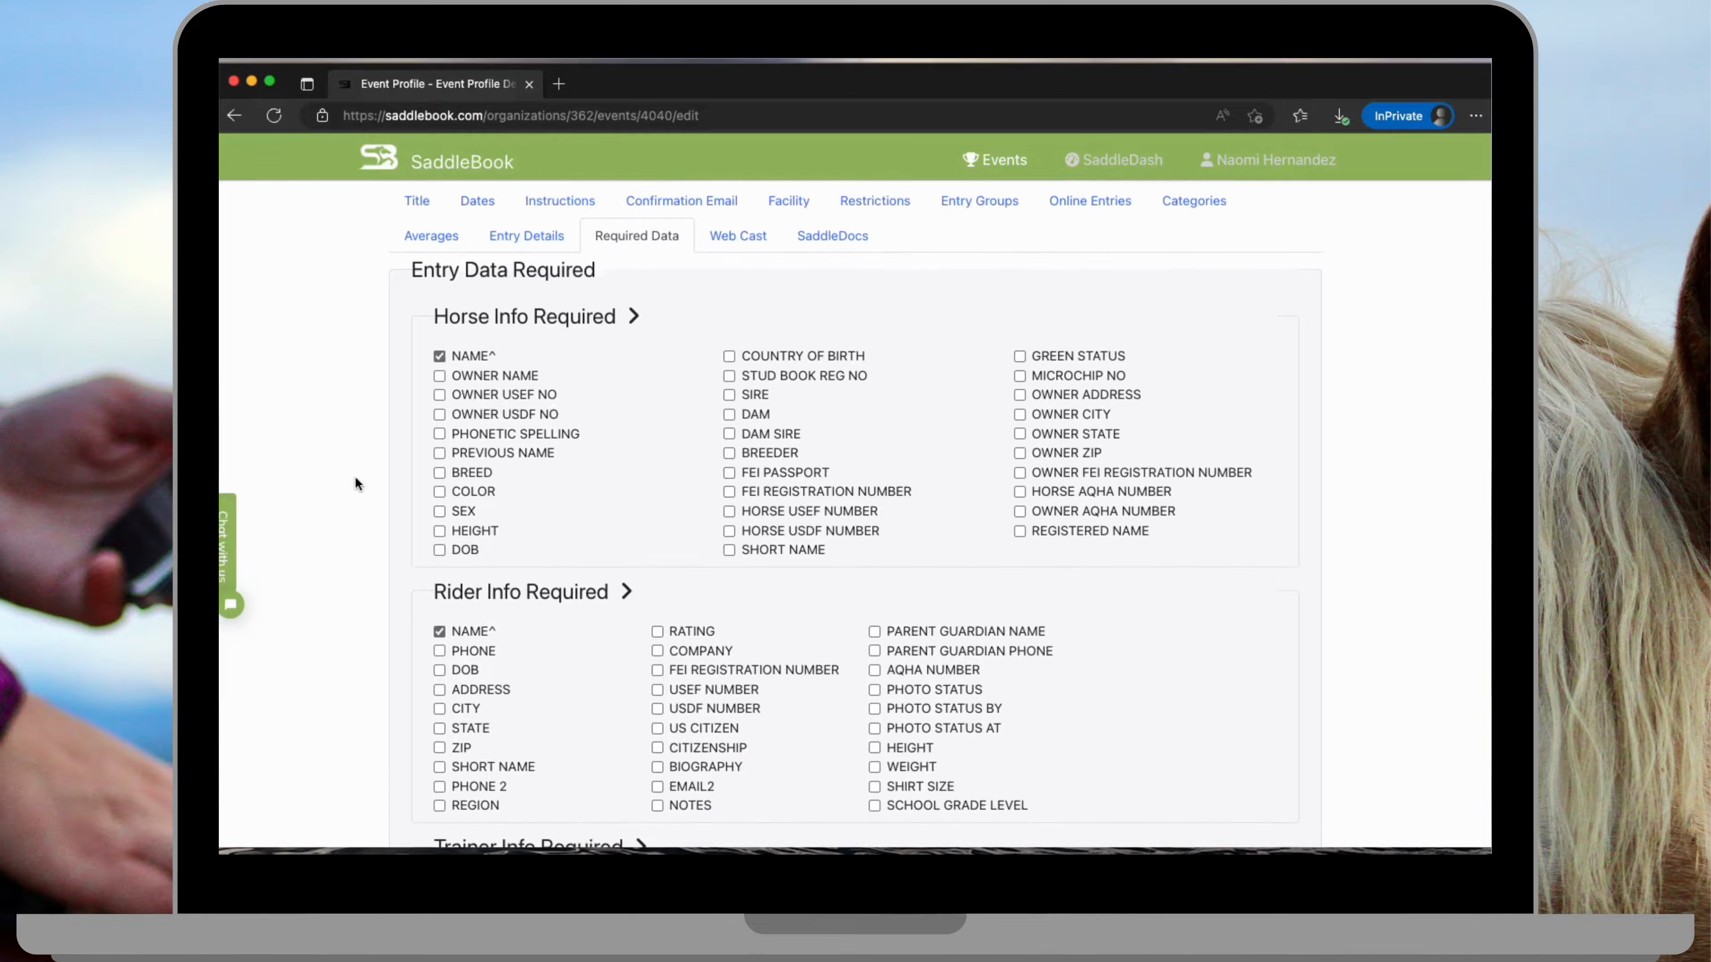
scroll(355, 477, down, 10)
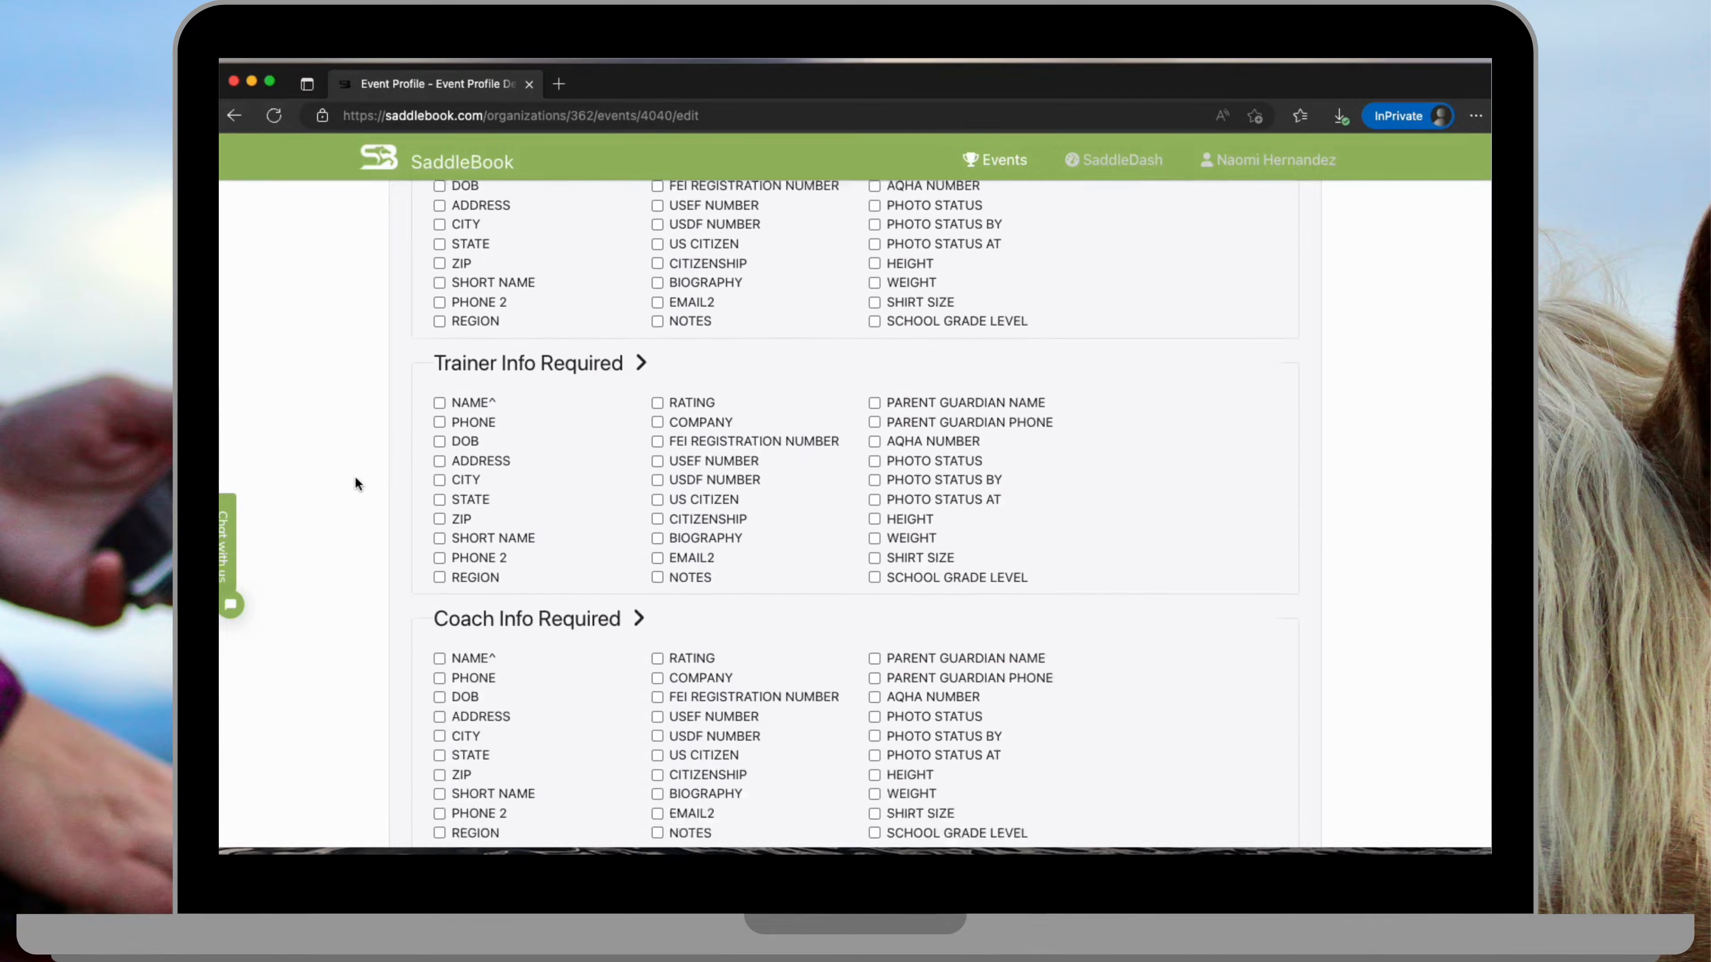
scroll(355, 478, up, 4)
scroll(354, 476, up, 12)
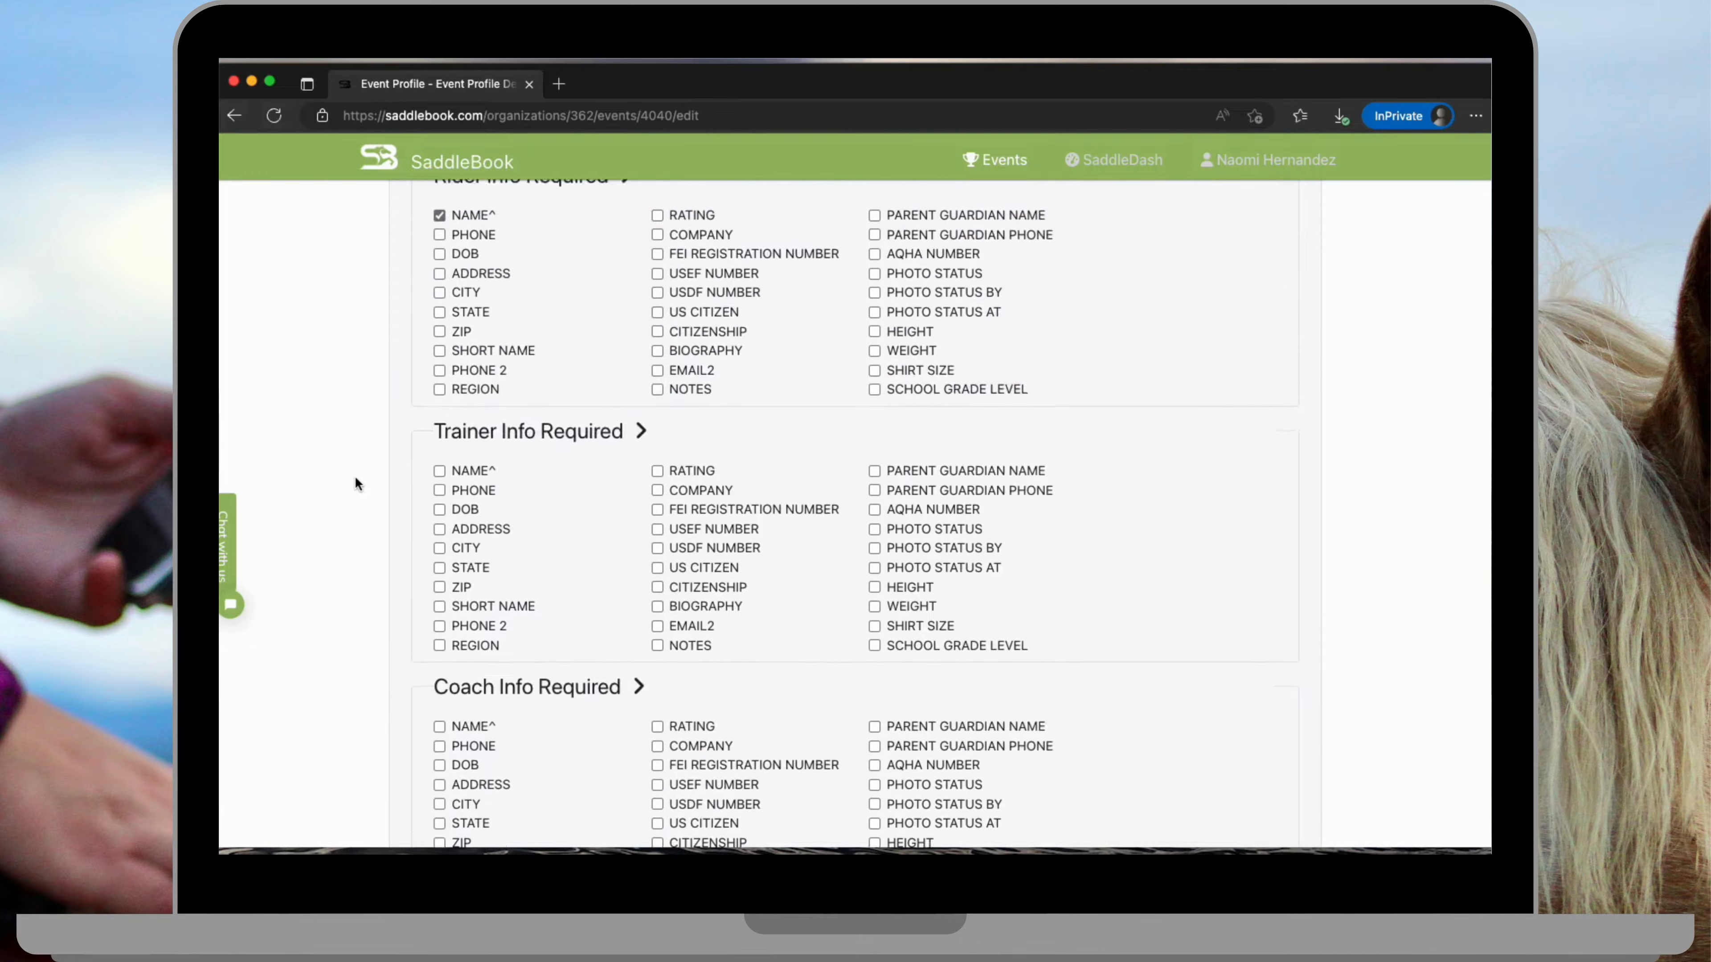
scroll(355, 477, up, 1)
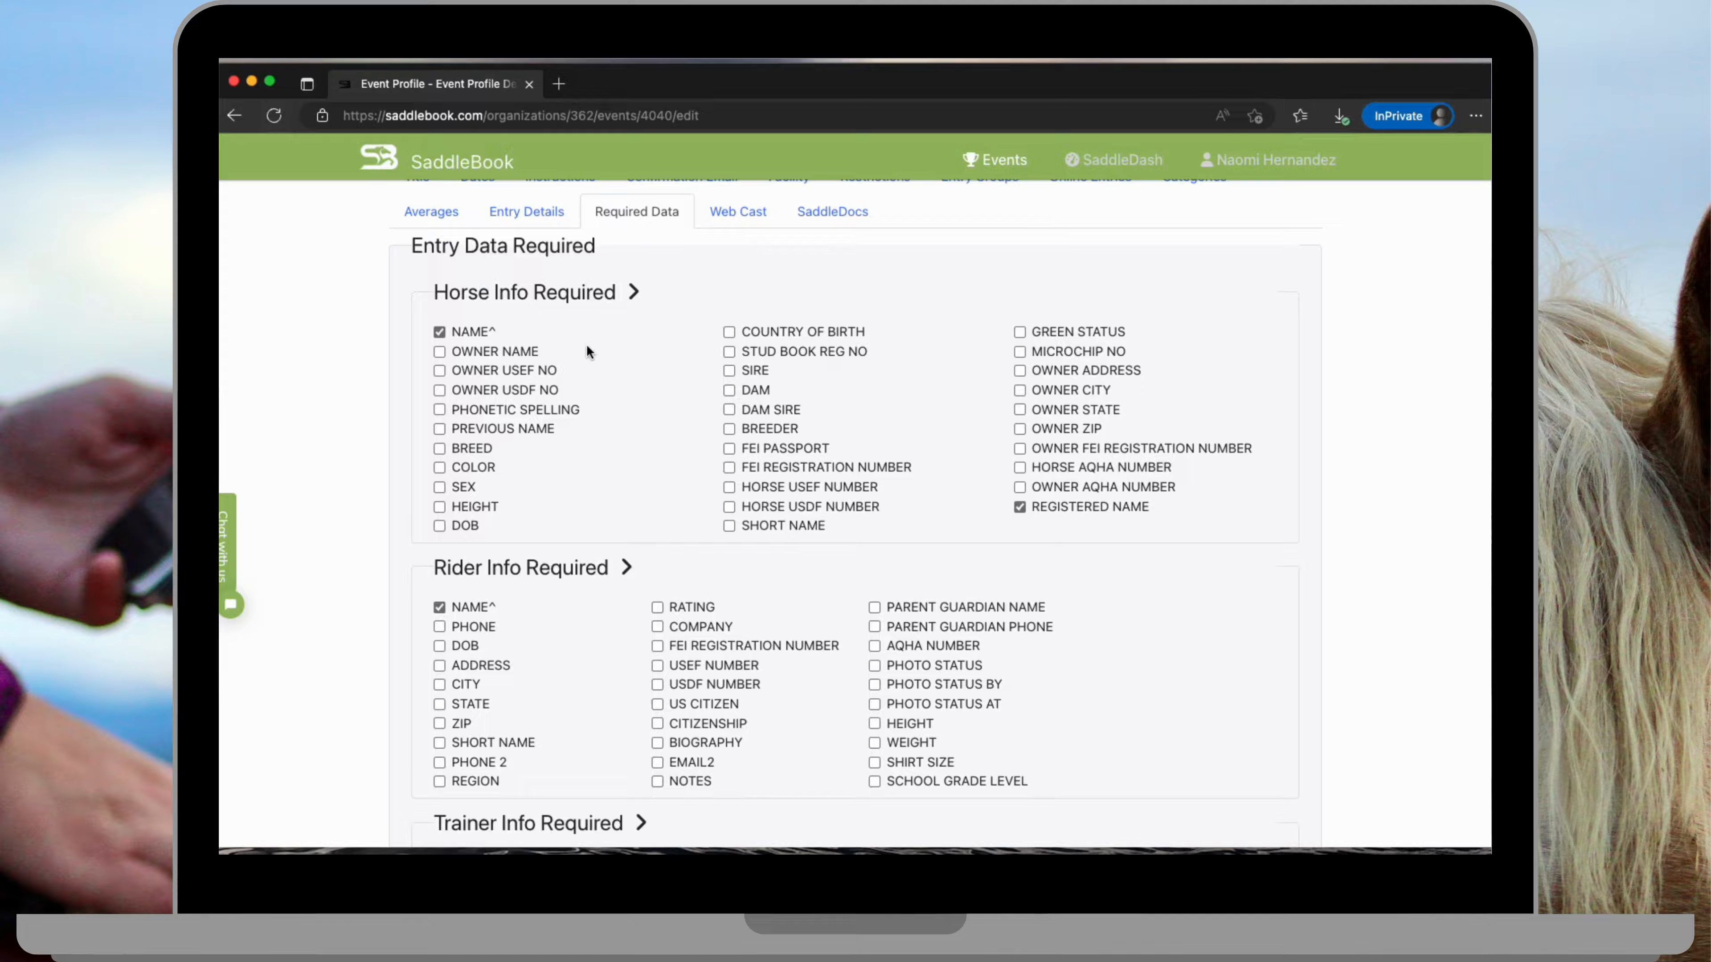
- Require the rider's phone, DOB, address and city for entries, and save the event profile
scroll(587, 346, down, 3)
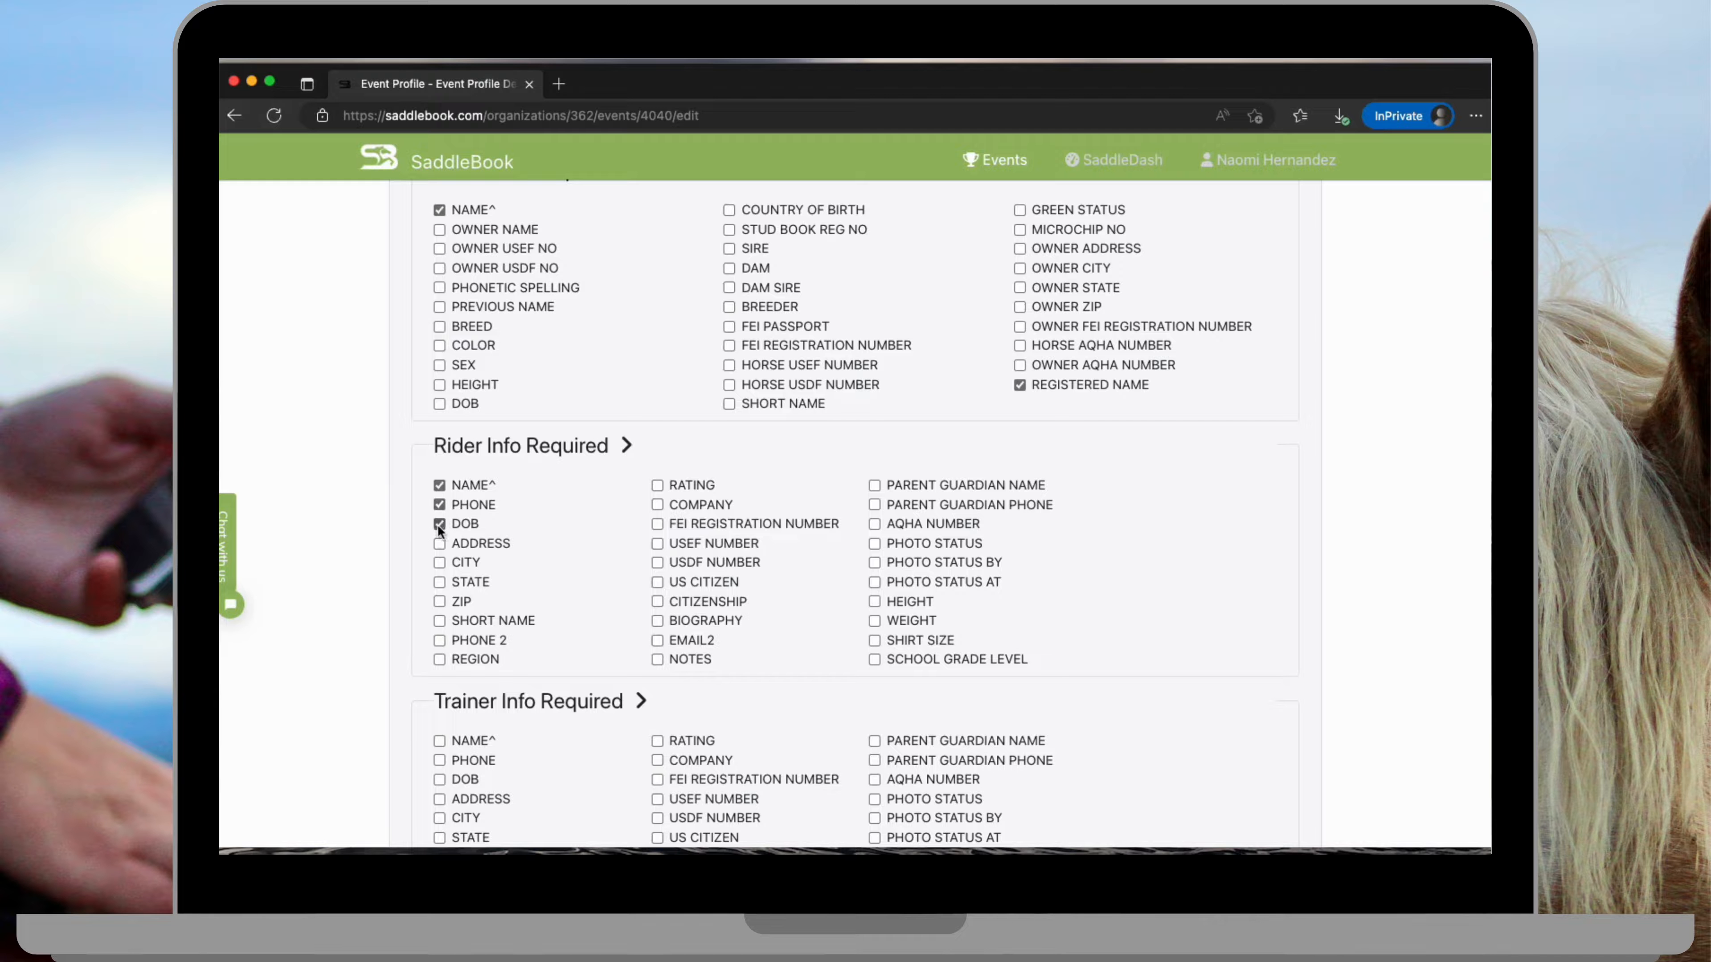
click(439, 543)
click(440, 563)
scroll(412, 576, down, 5)
scroll(412, 571, down, 3)
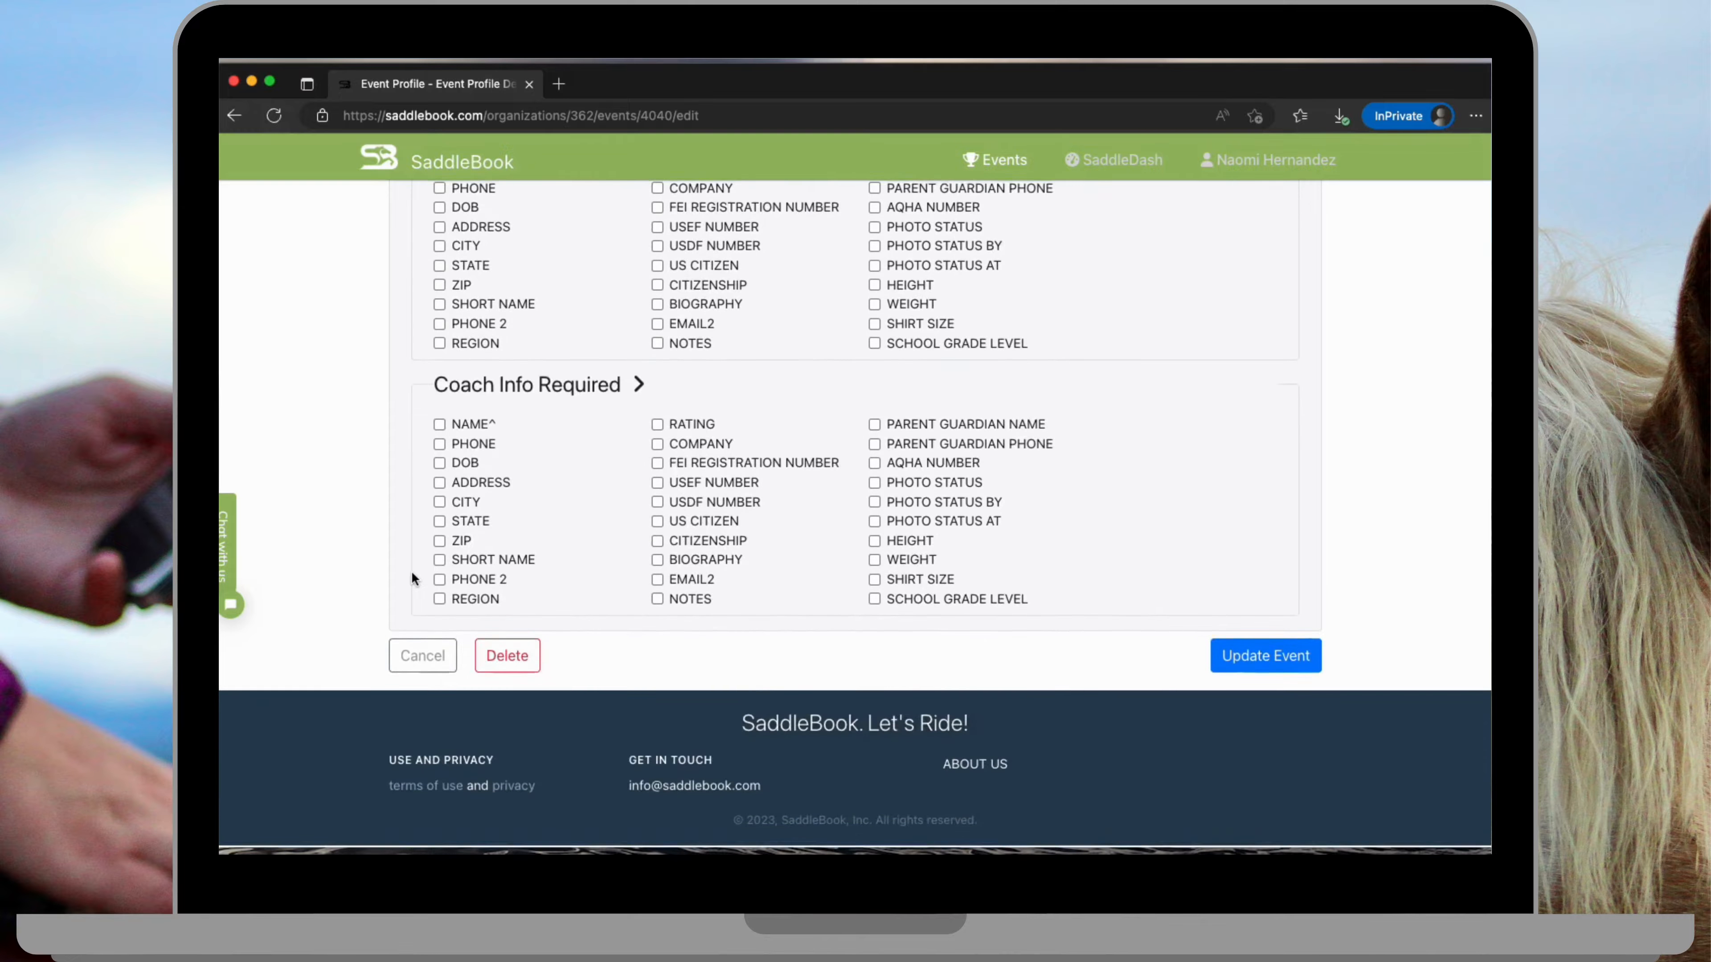
click(1277, 664)
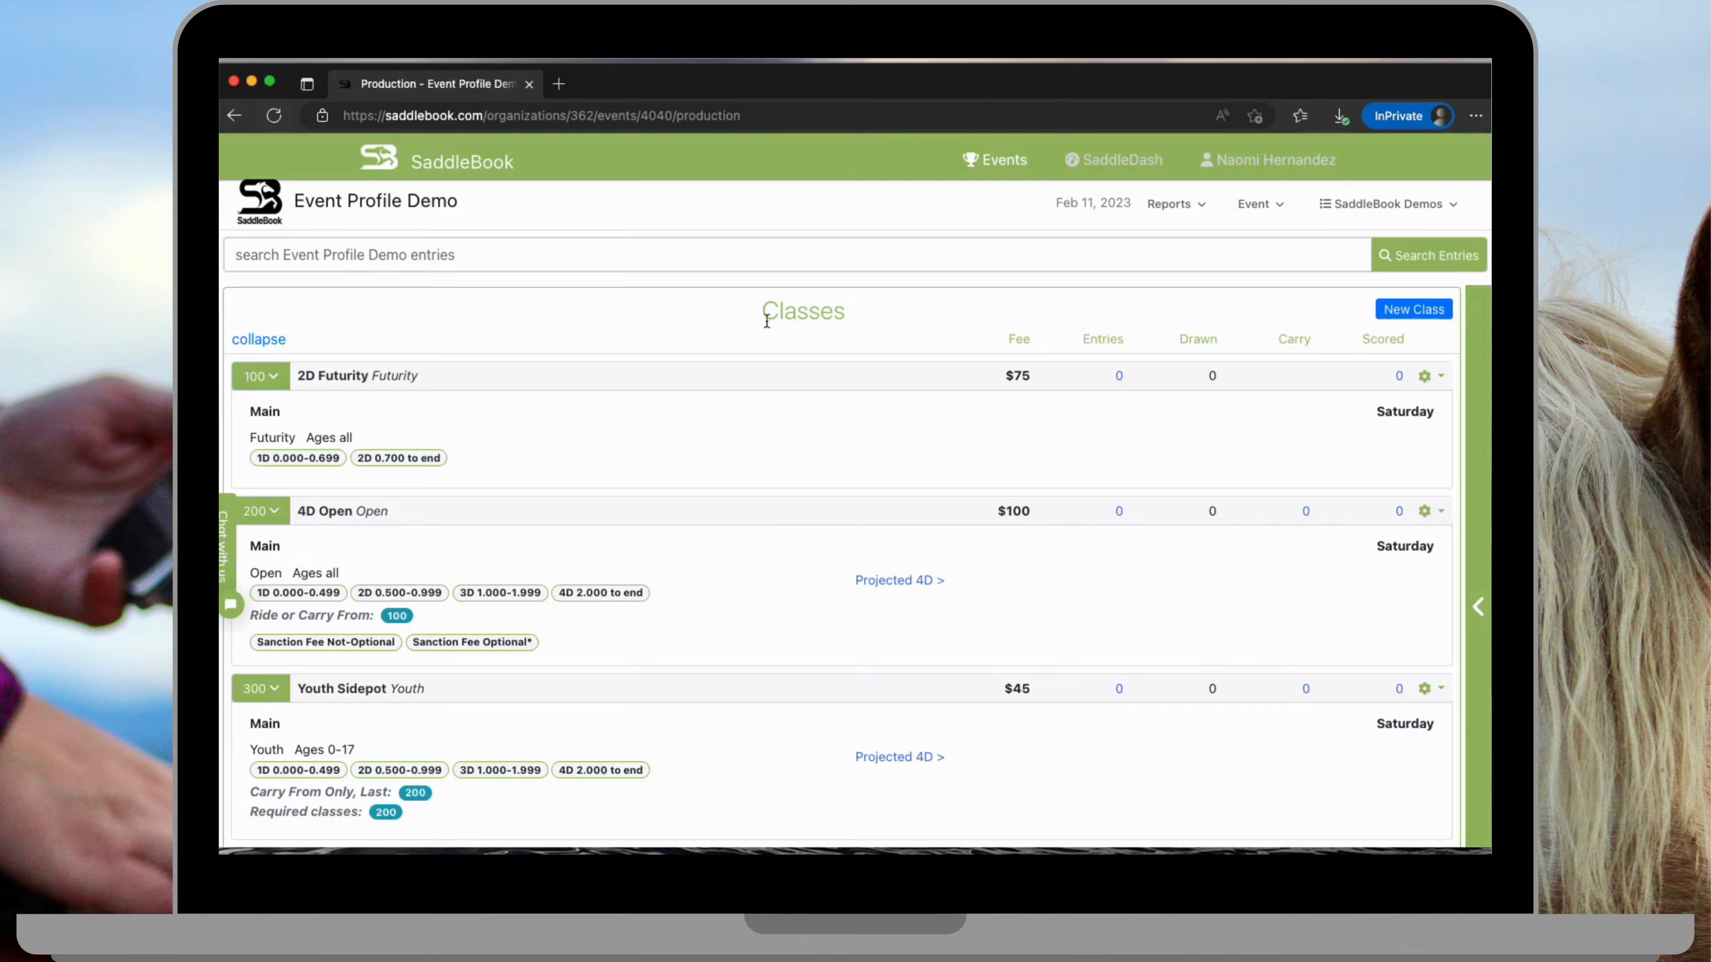
- Open the public page of Event Profile Demo and look over its photo, title, date and presenter
click(273, 212)
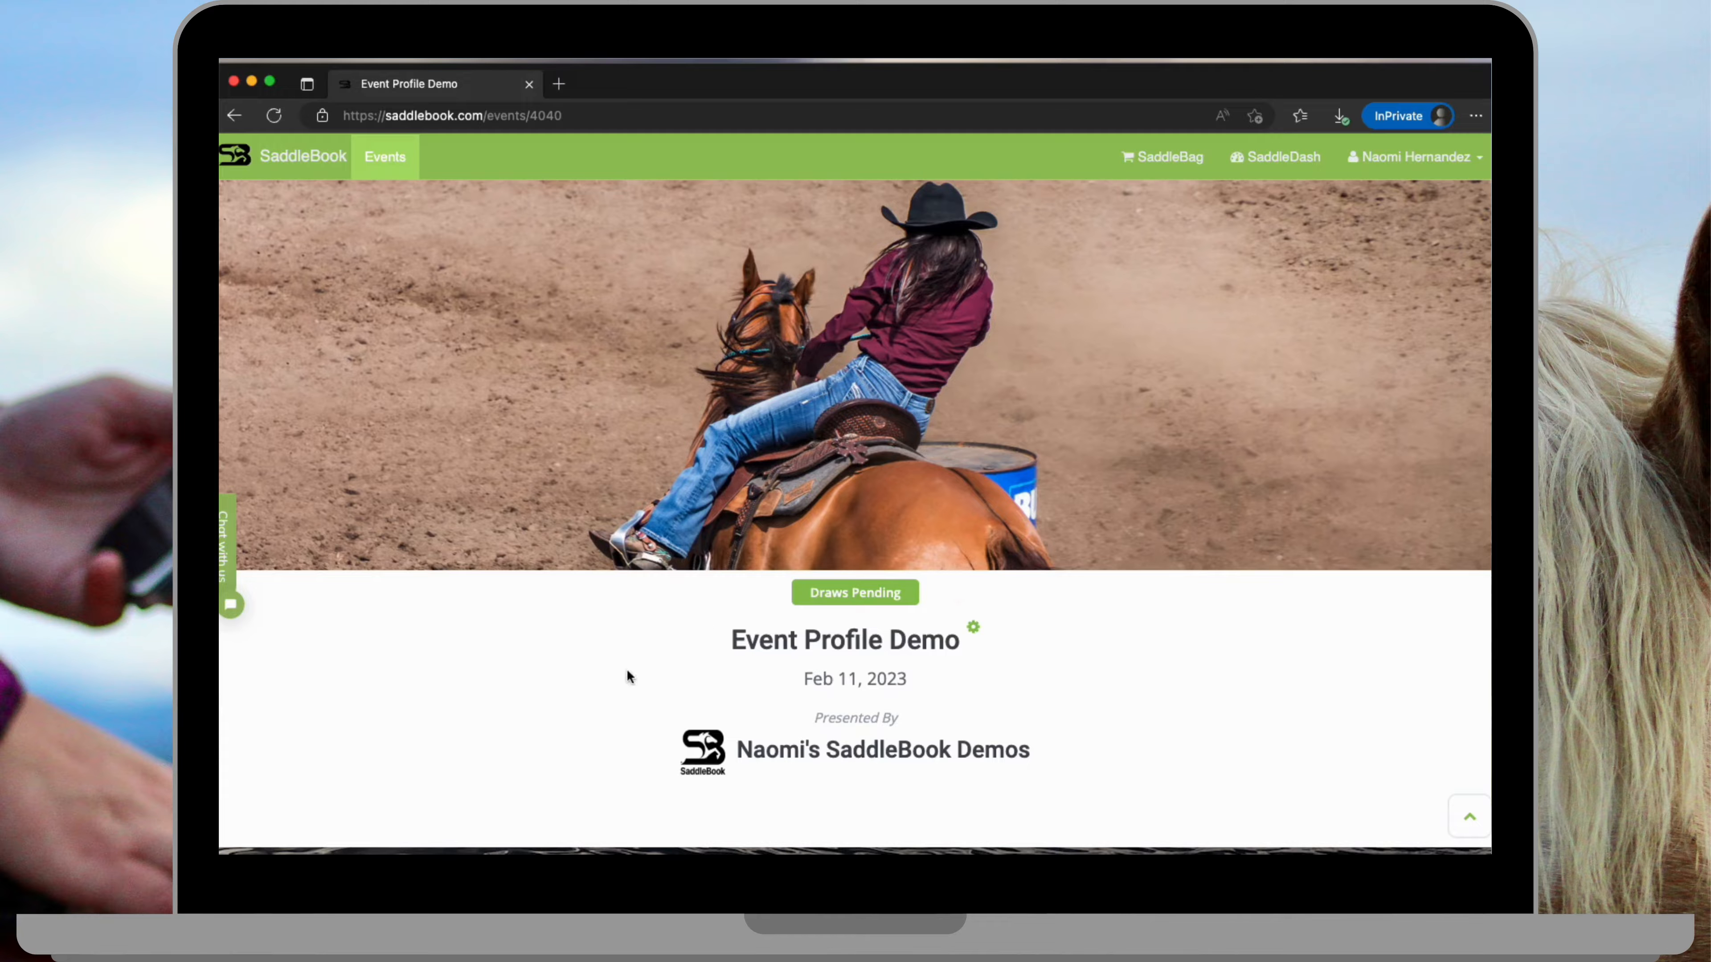
scroll(627, 676, down, 2)
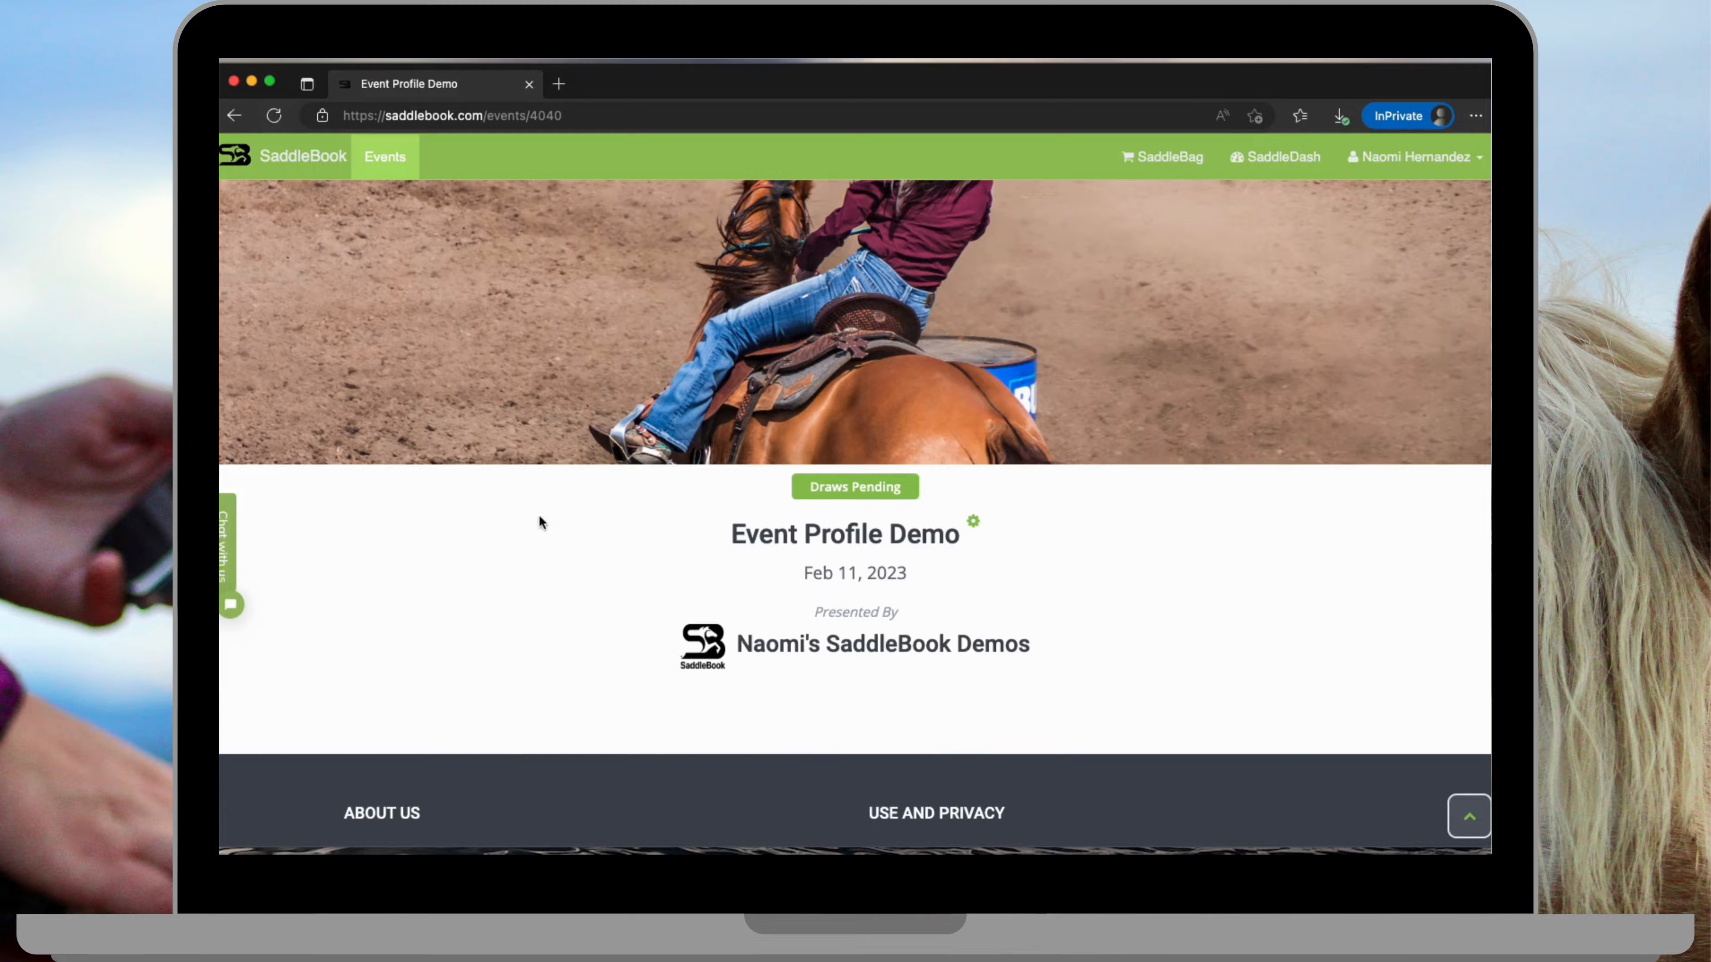
scroll(539, 519, up, 2)
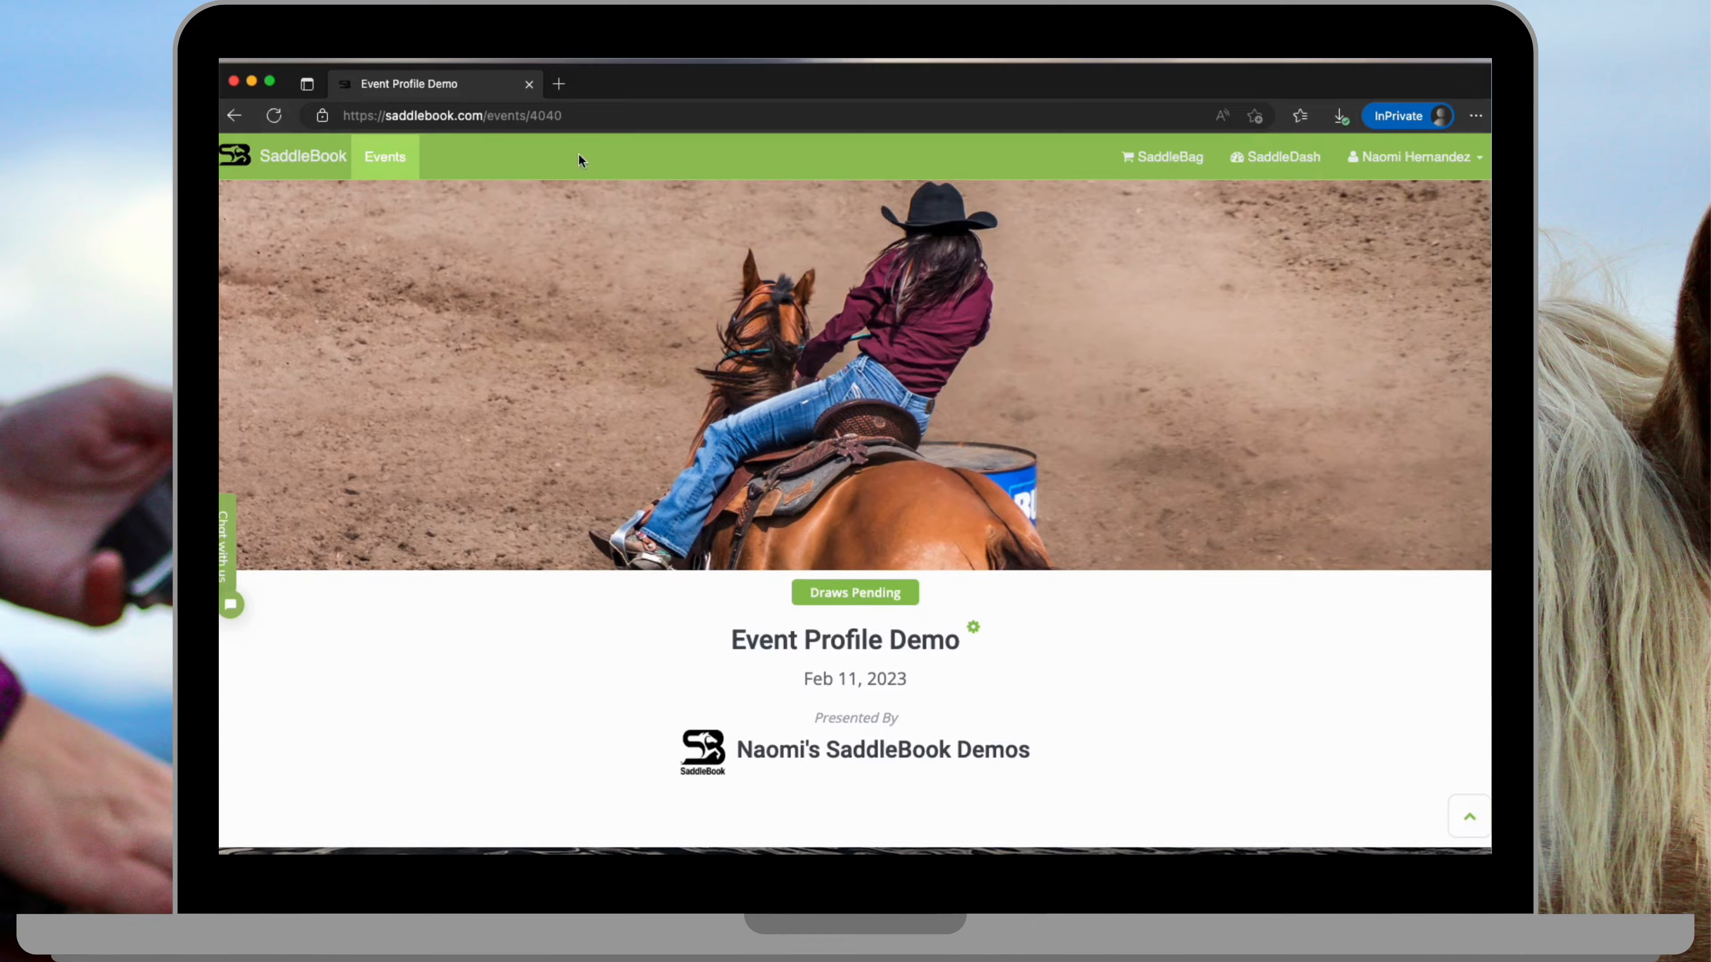
- Copy the public event page's web address for sharing
click(580, 117)
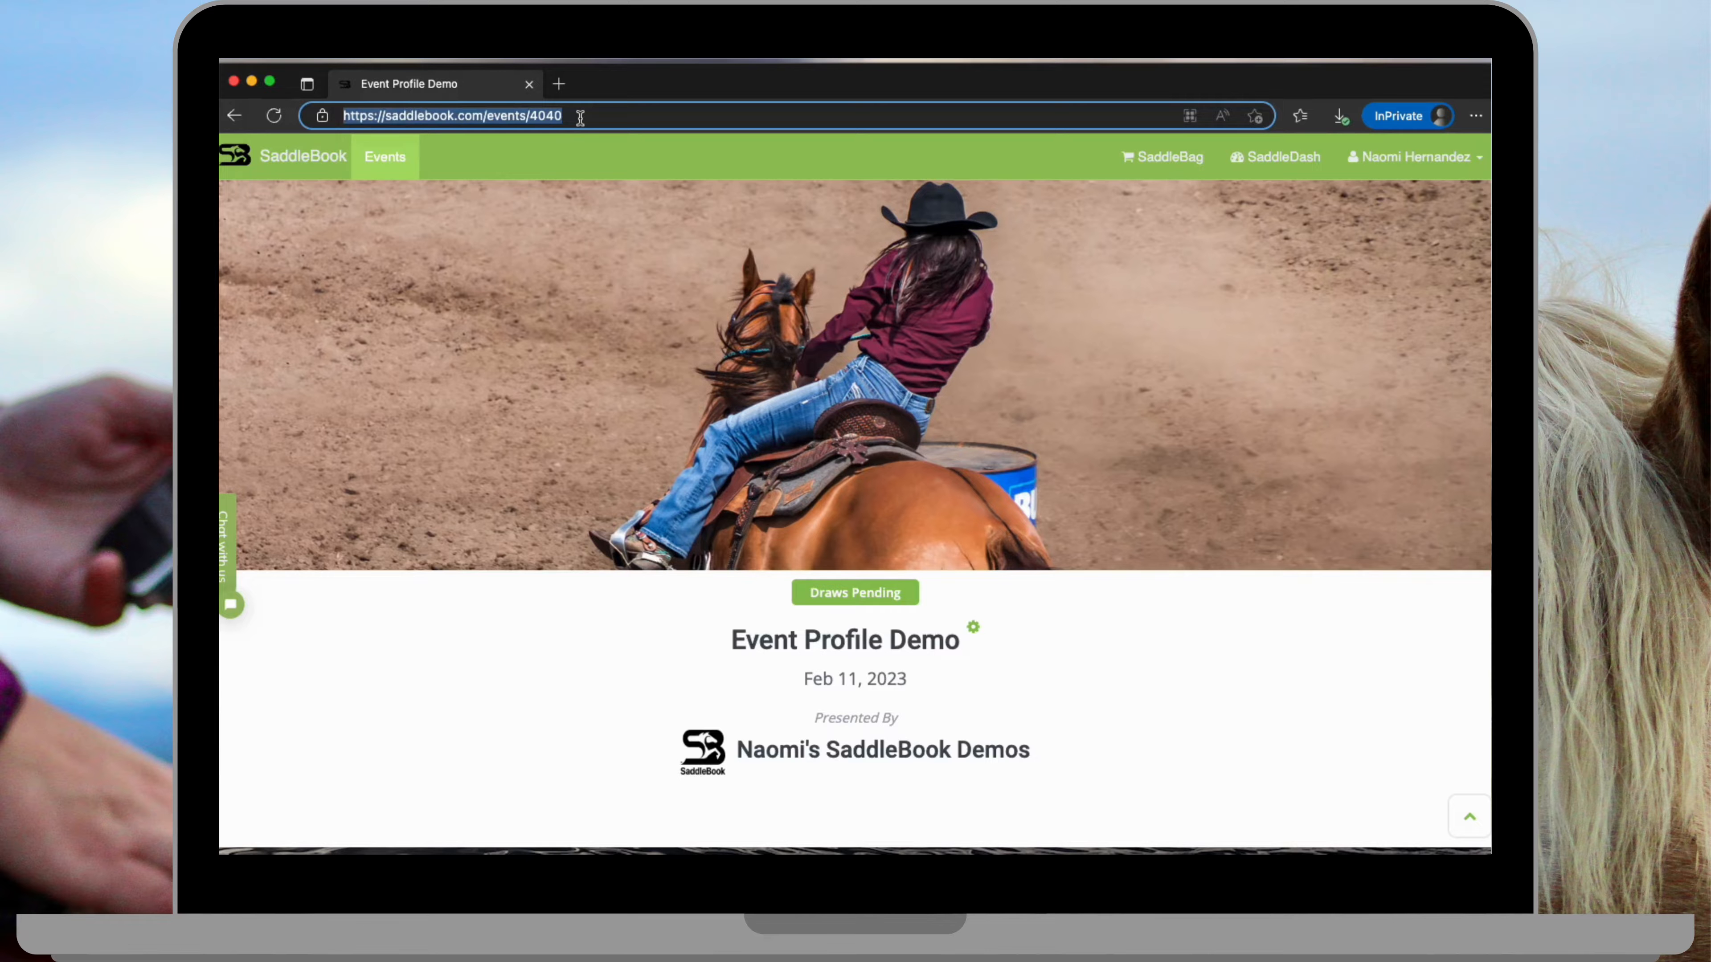
right_click(550, 117)
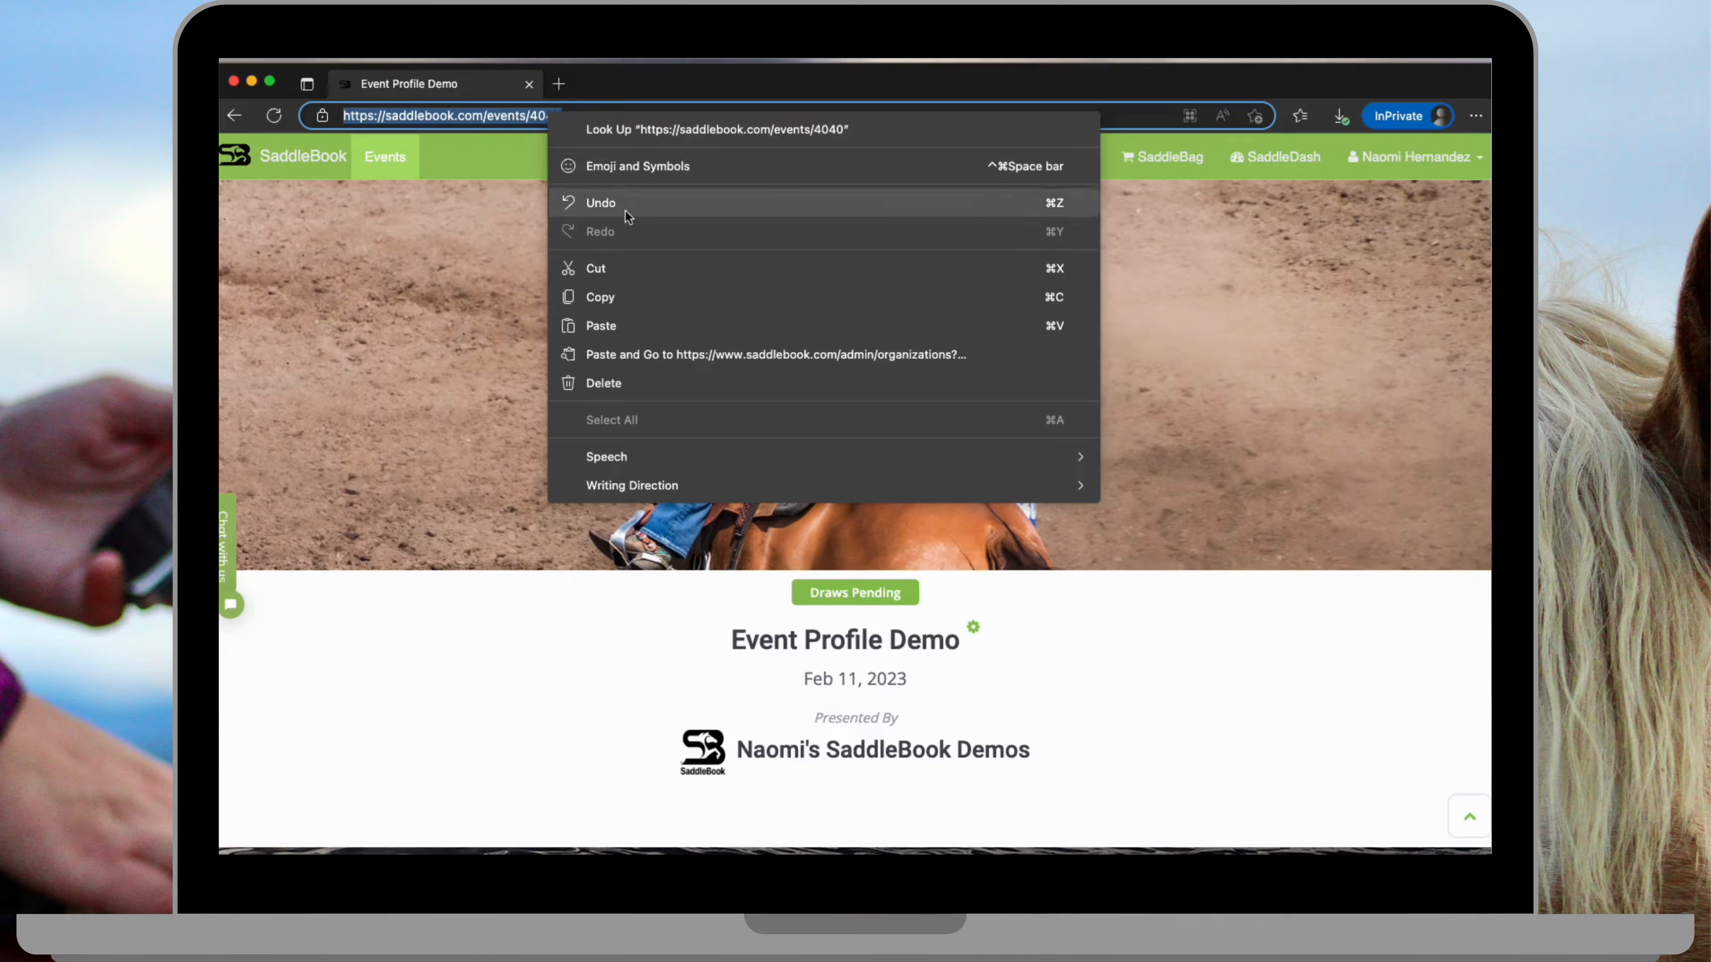
click(621, 297)
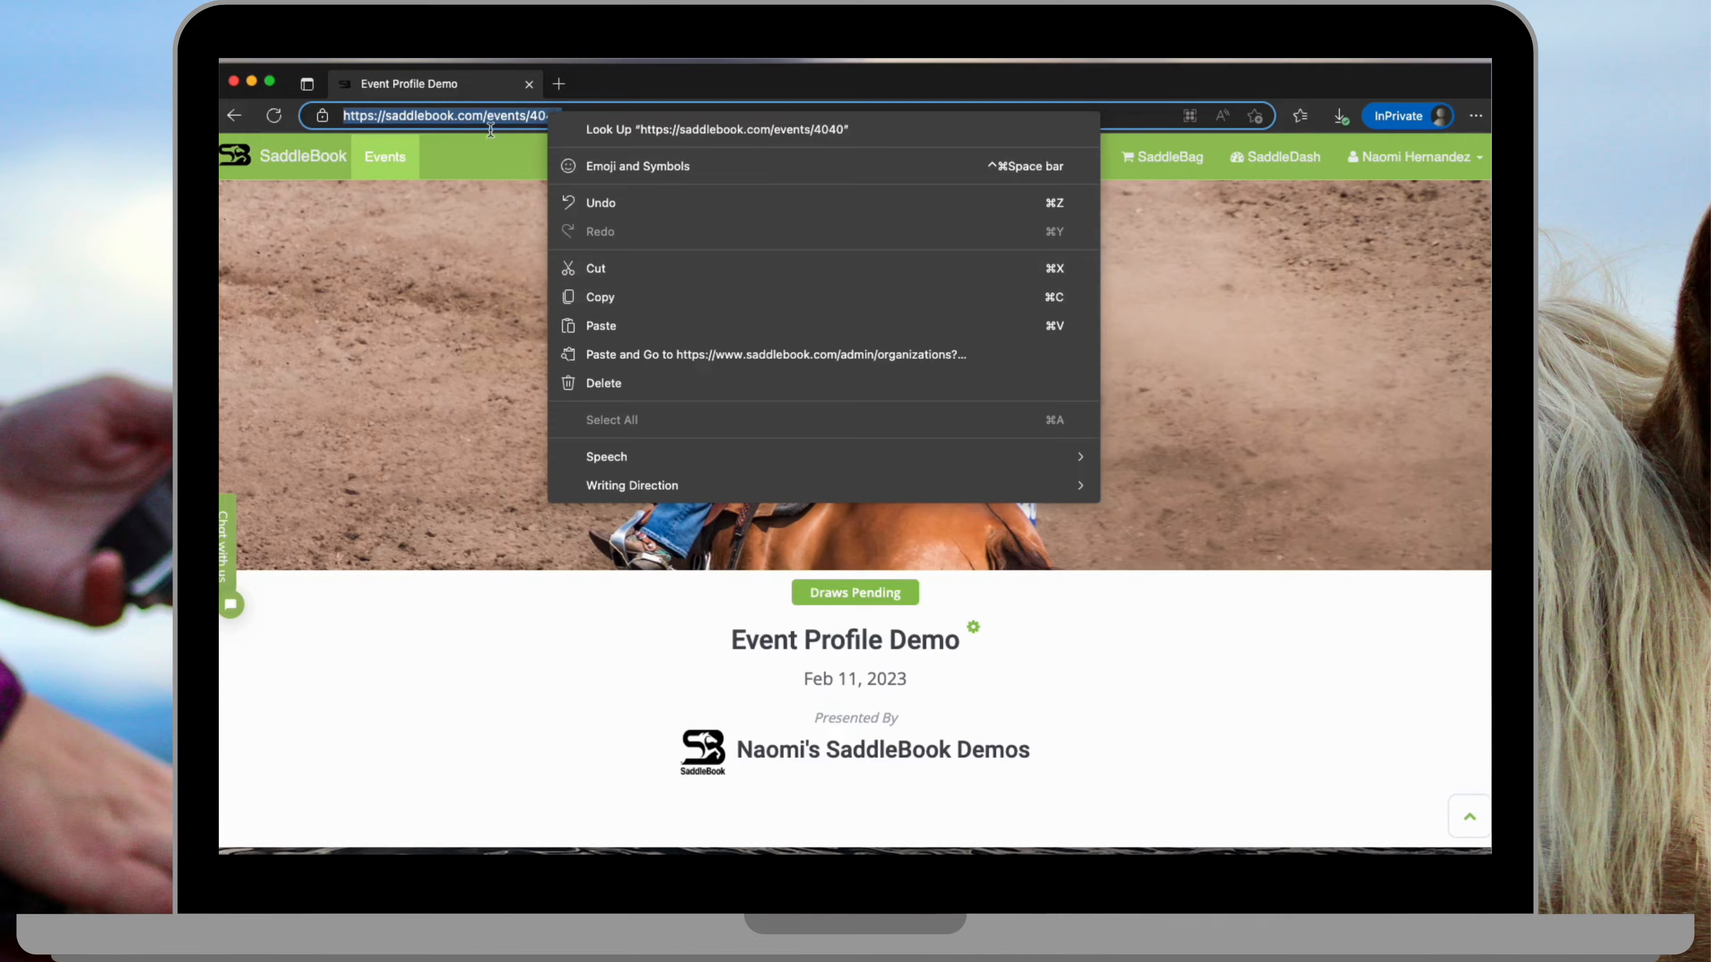